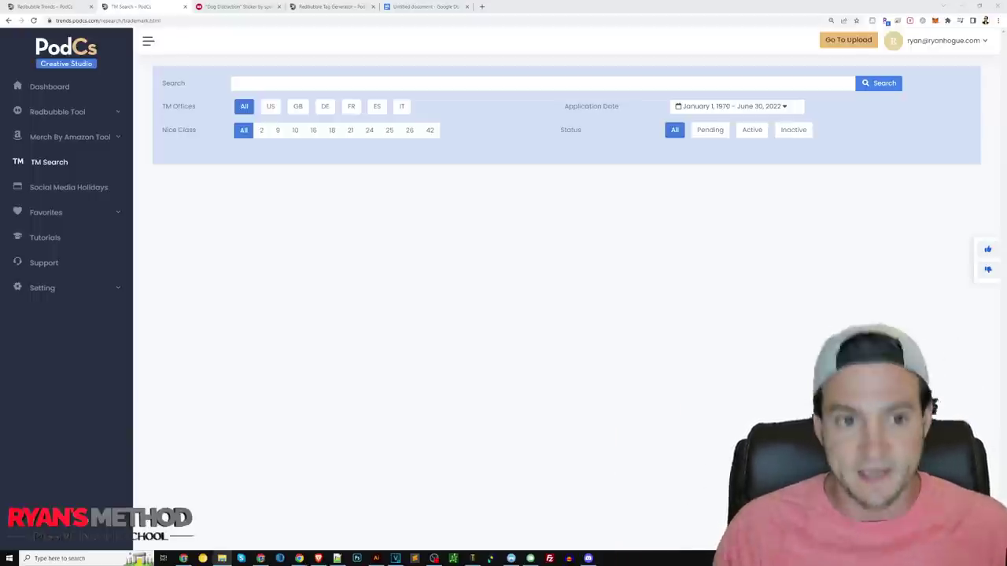
- Search the trademark database for "fireworks" across all offices, Nice classes and statuses
left_click(495, 82)
key("ctrl+v")
key("ctrl+z")
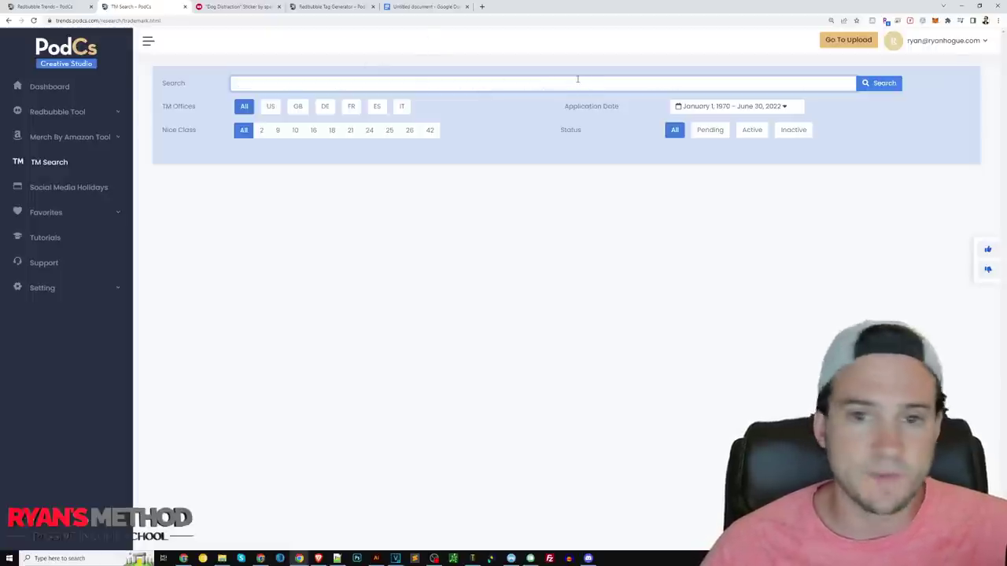
type("fireworks")
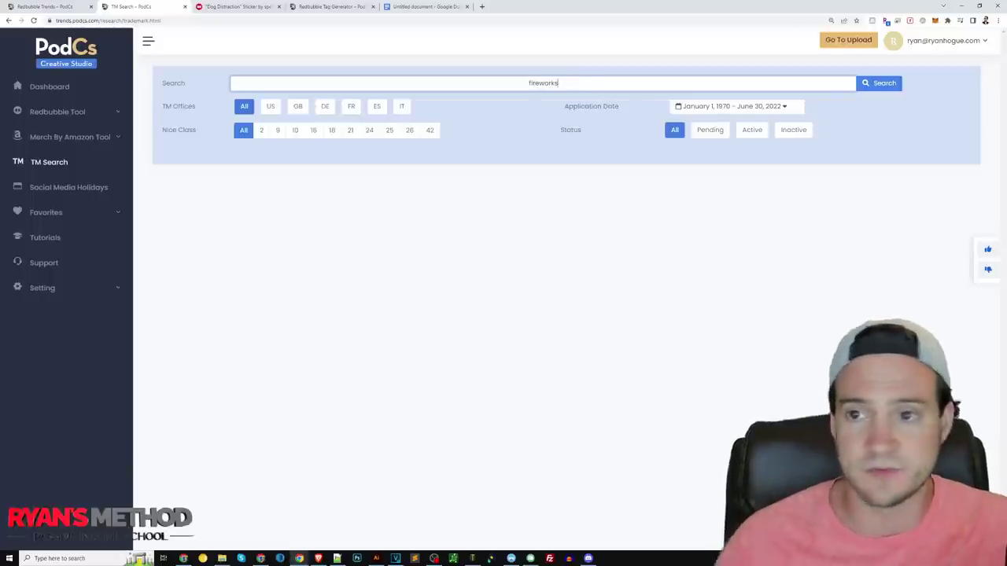
key("Return")
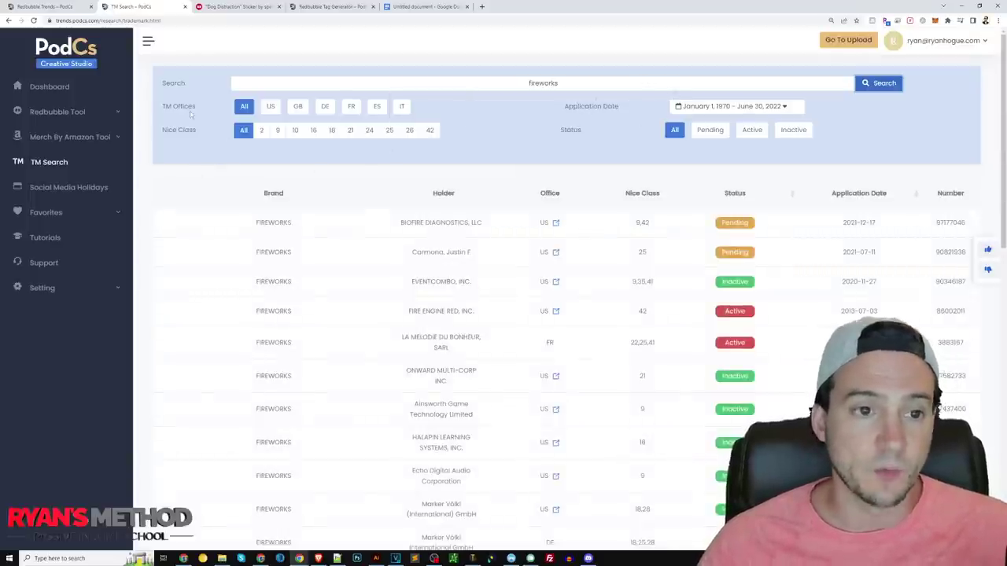
- Examine the fireworks trademark results, comparing the office and status of the pending, active and inactive entries
left_click_drag(198, 109, 158, 109)
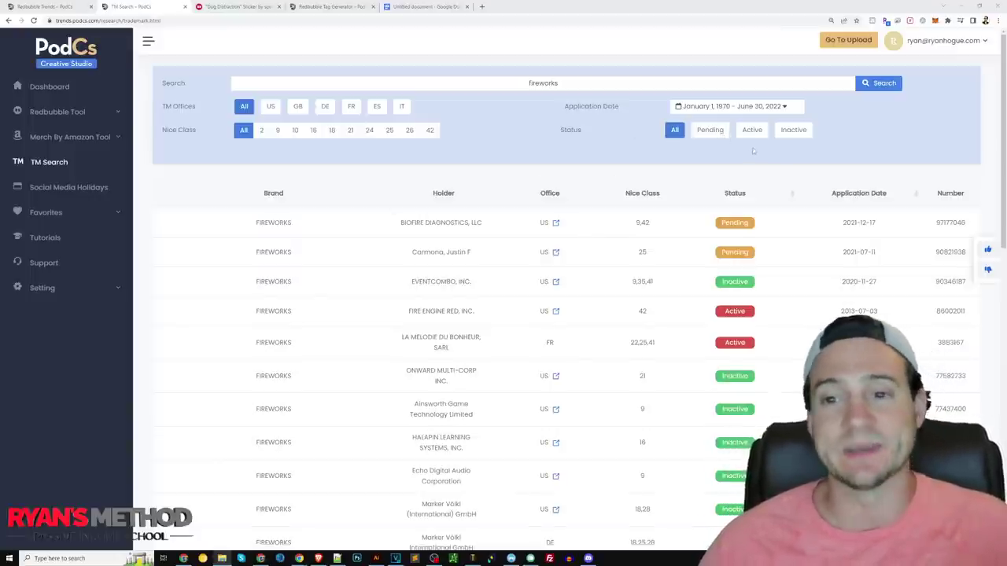
scroll(739, 143, "down", 1)
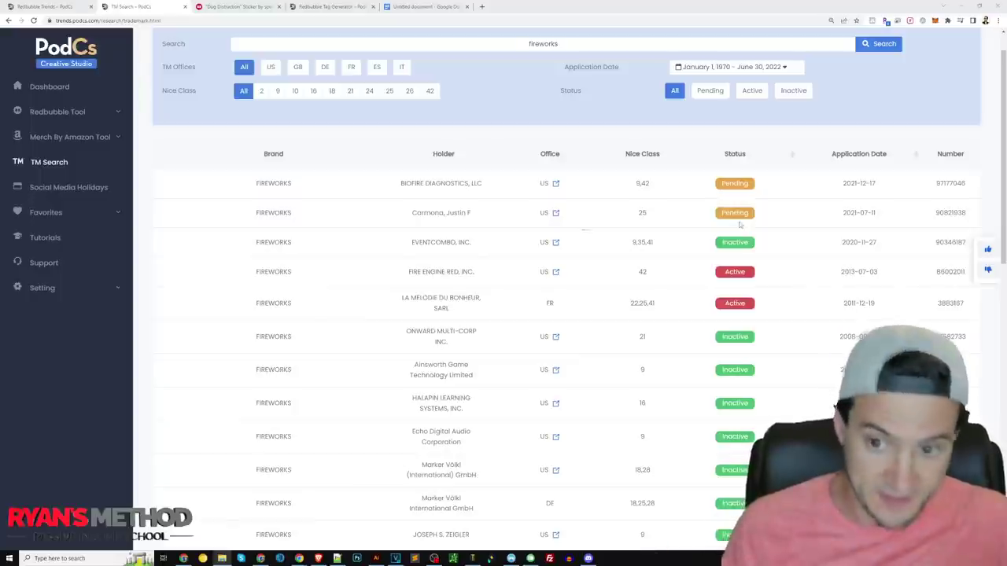
left_click_drag(569, 310, 568, 271)
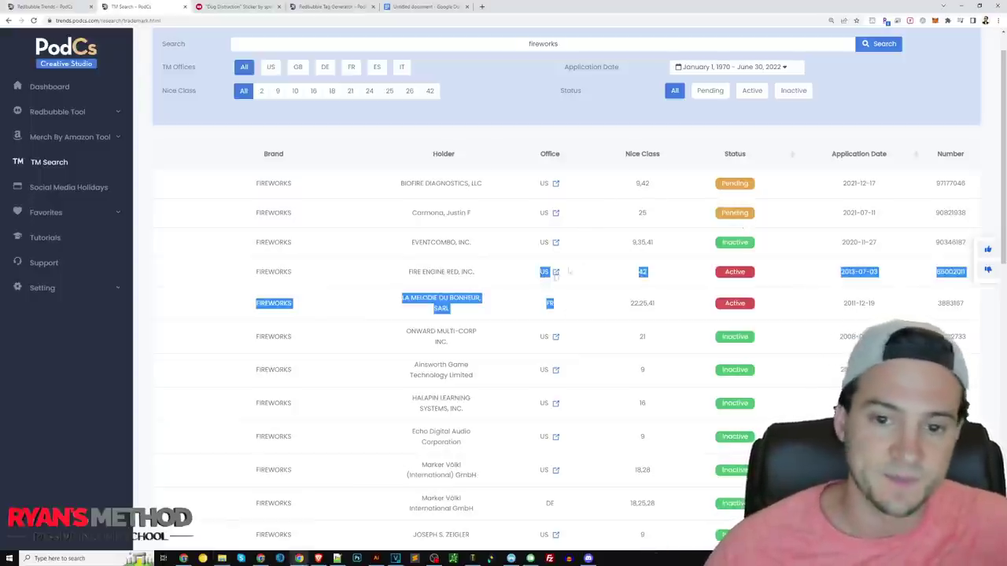
left_click(567, 305)
double_click(550, 303)
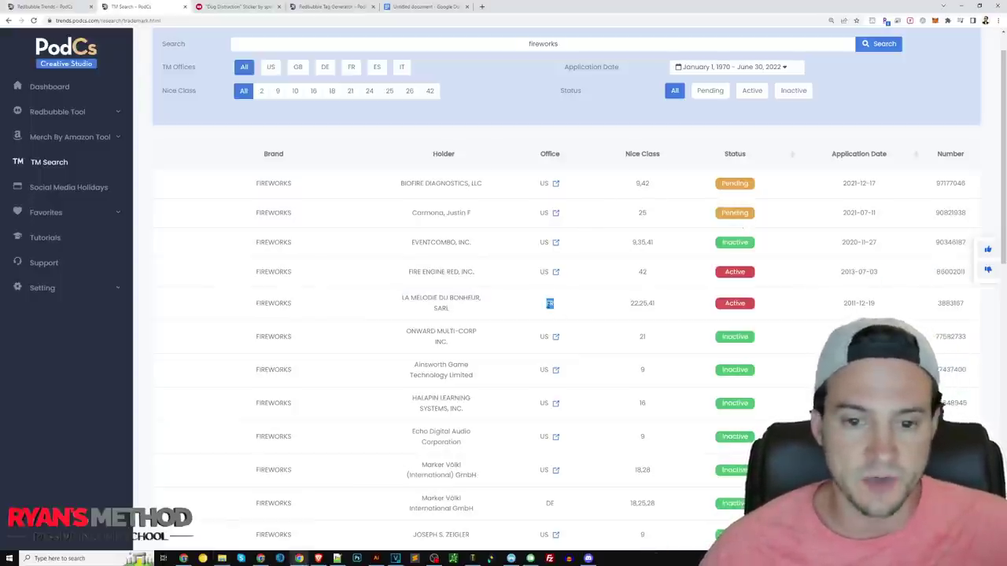
double_click(543, 272)
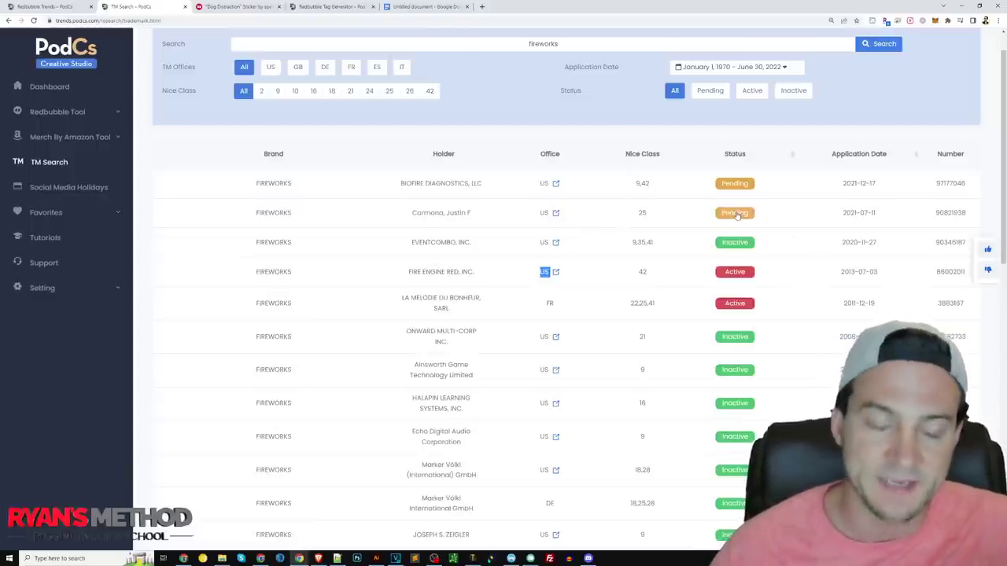
scroll(739, 228, "up", 1)
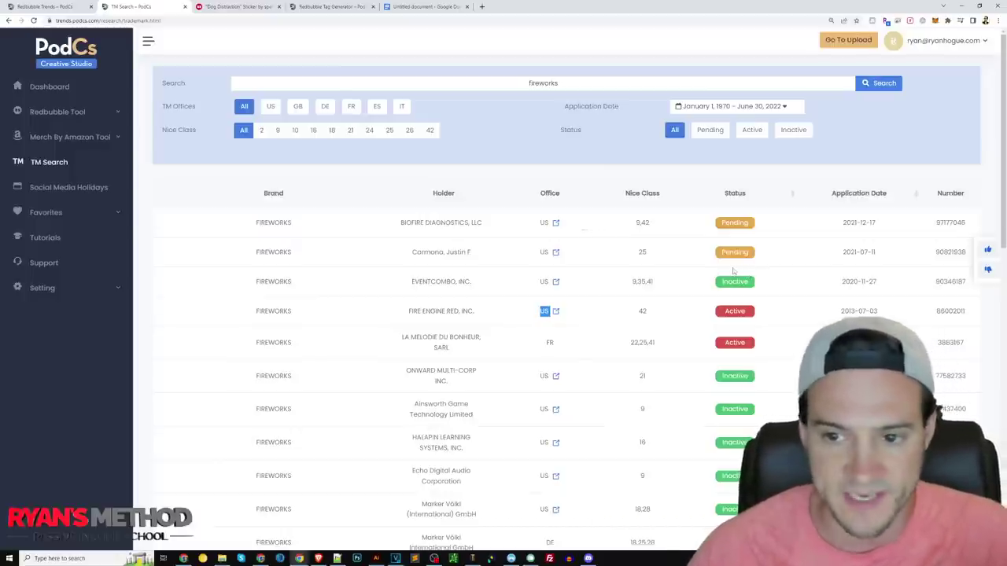
scroll(731, 271, "down", 15)
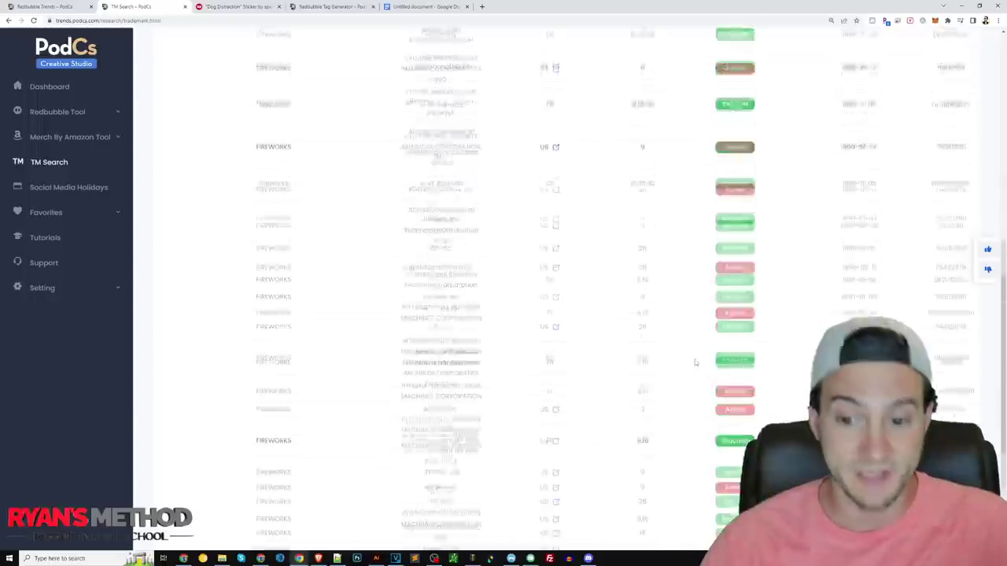
scroll(672, 354, "up", 15)
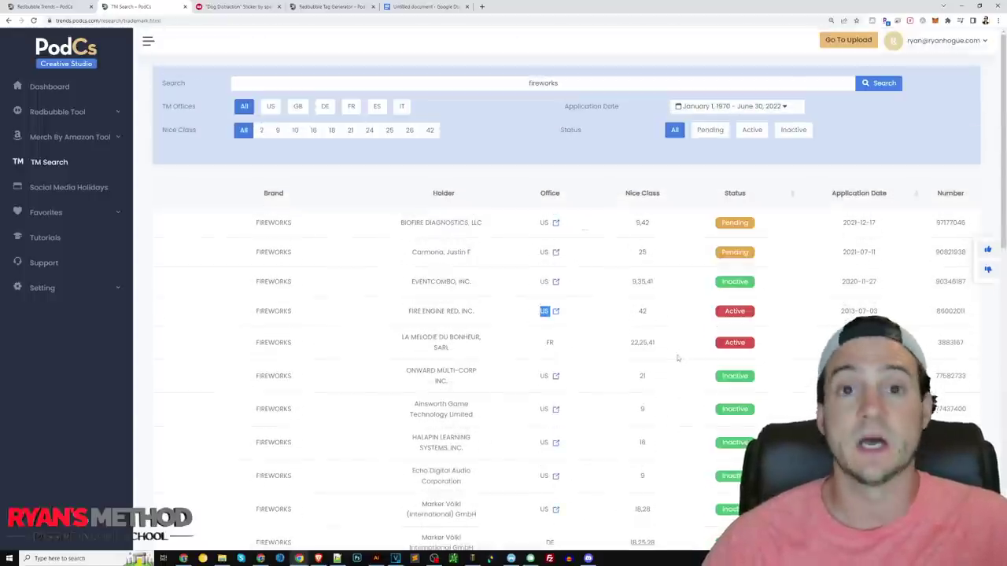
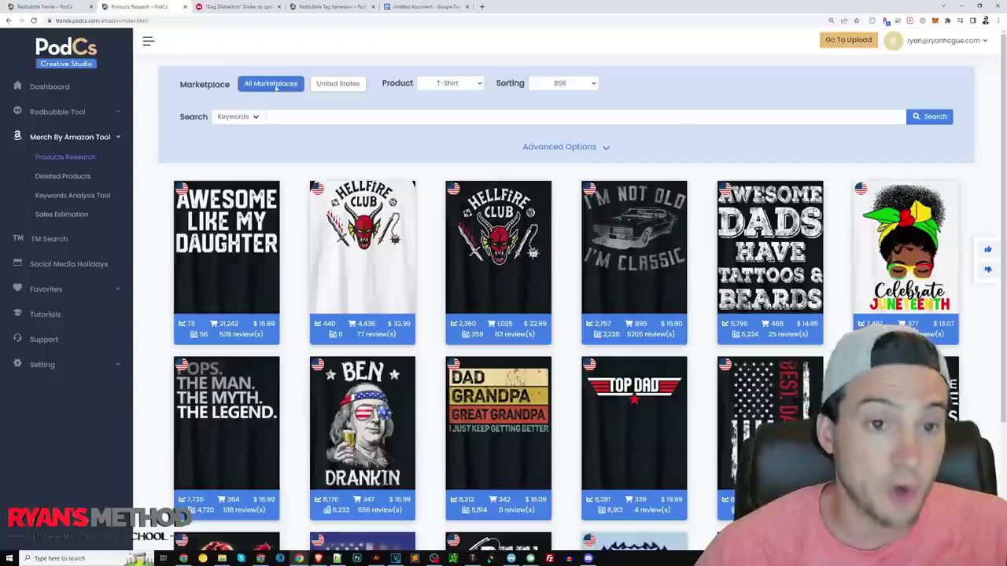
- Limit the Merch by Amazon product research to the United States marketplace and search T-shirts for "fireworks"
left_click(335, 86)
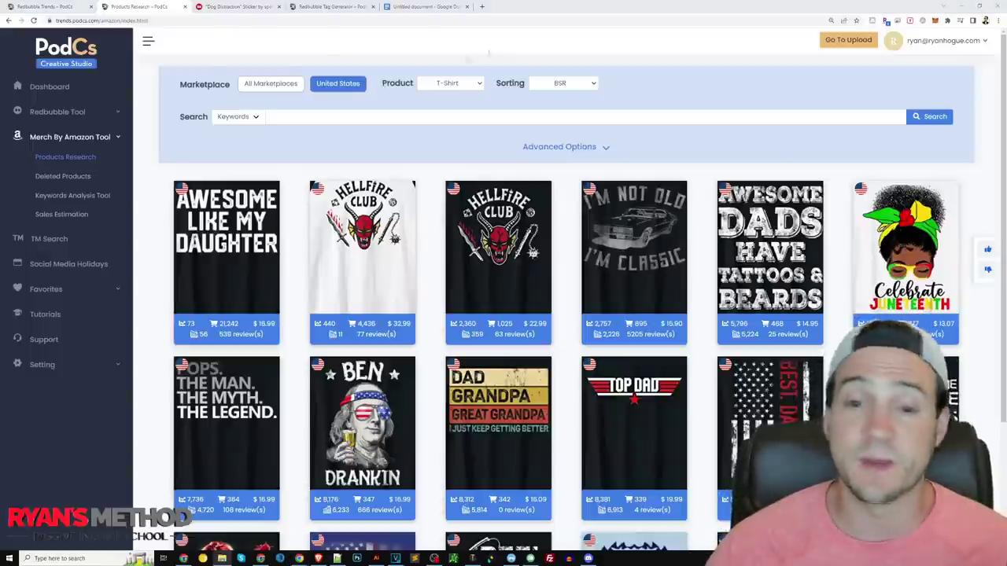
left_click(562, 83)
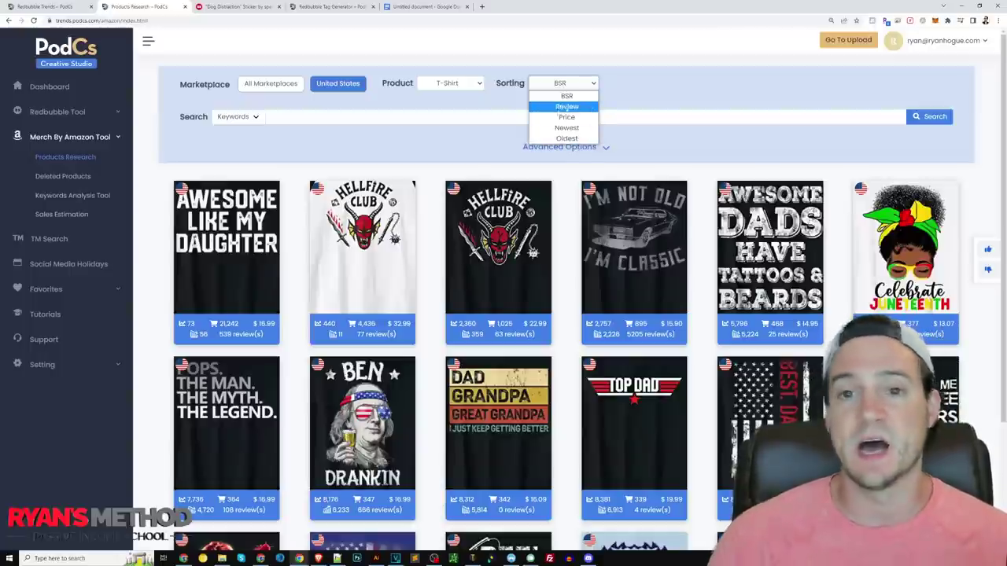
left_click(675, 41)
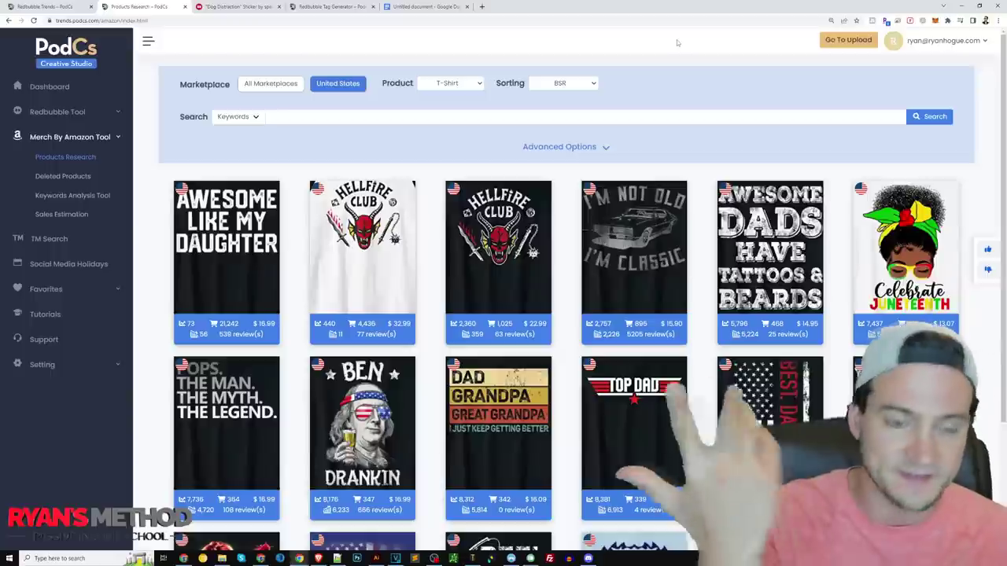
left_click(583, 118)
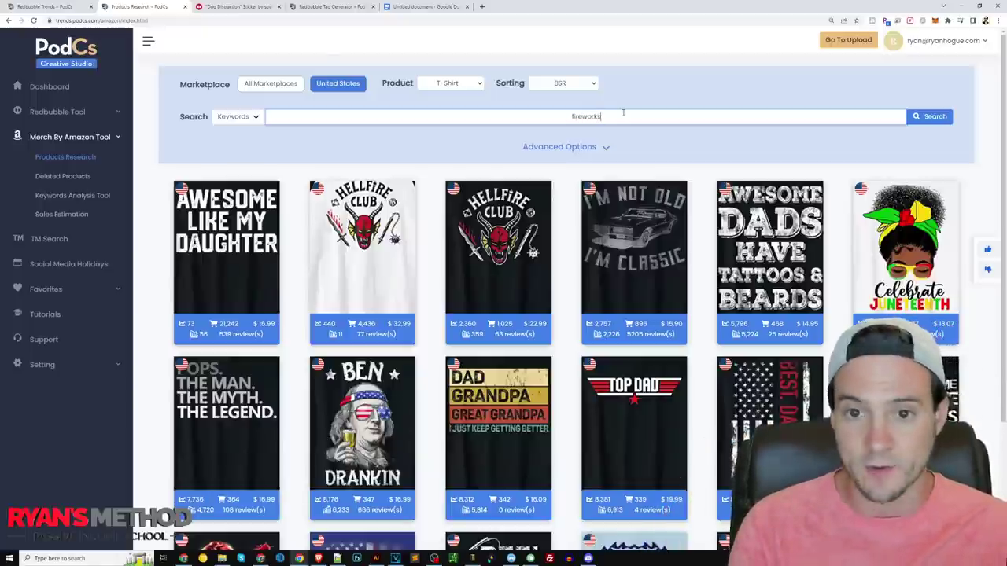
key("Return")
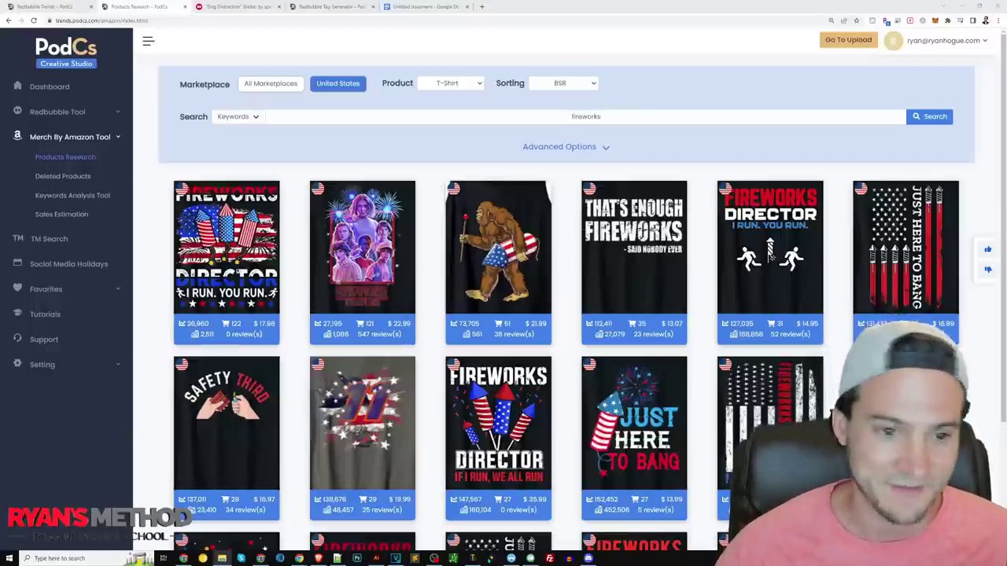
scroll(226, 197, "down", 1)
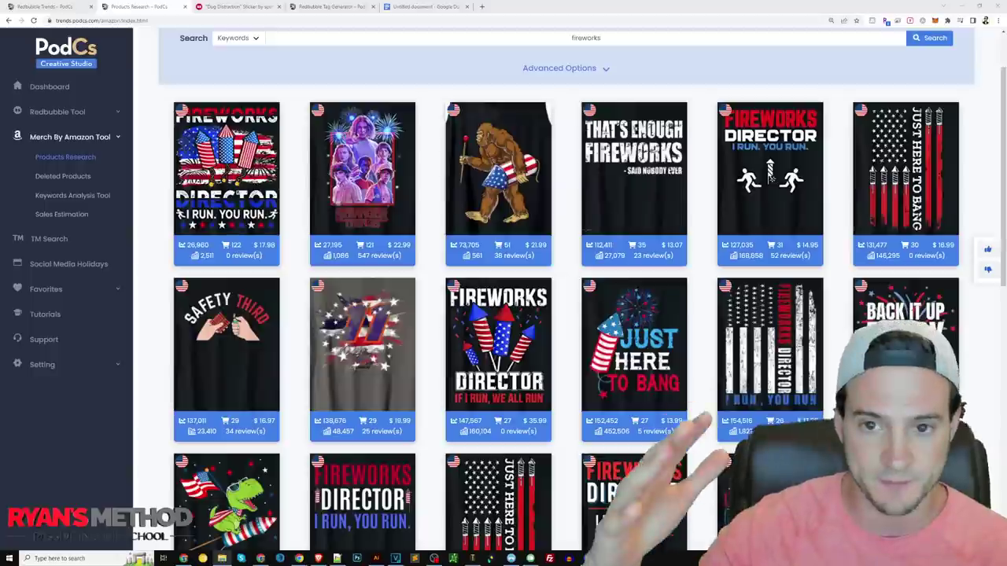
scroll(566, 314, "up", 1)
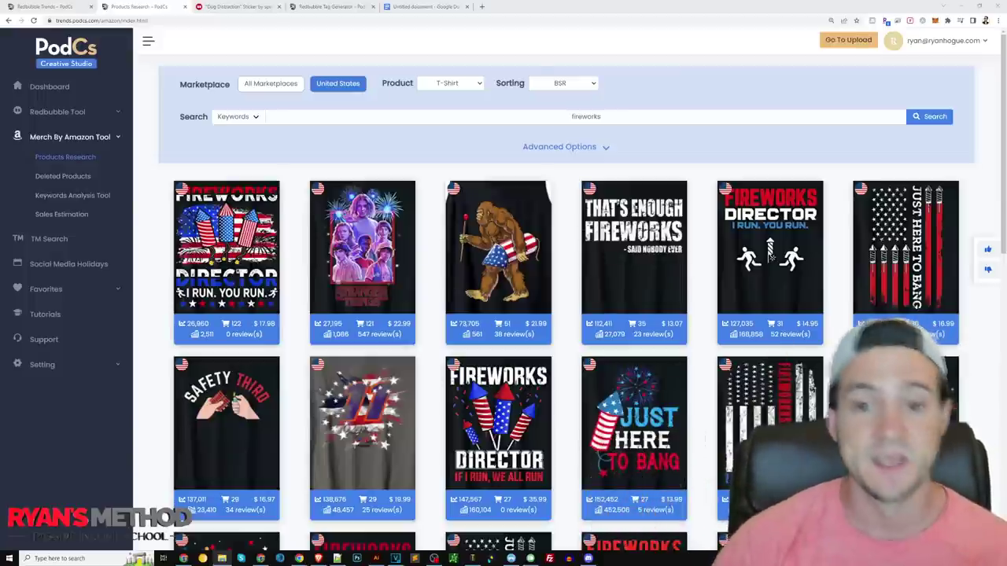
- Open the MBA Products favorites in a separate browser tab and take a screenshot of the saved designs
left_click(116, 290)
left_click(65, 271)
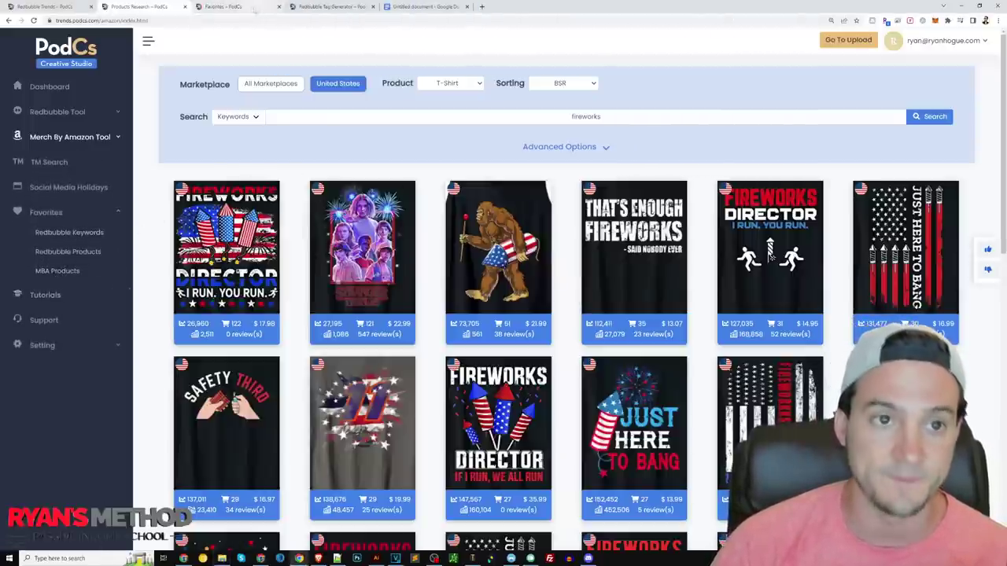
left_click(248, 7)
left_click(160, 8)
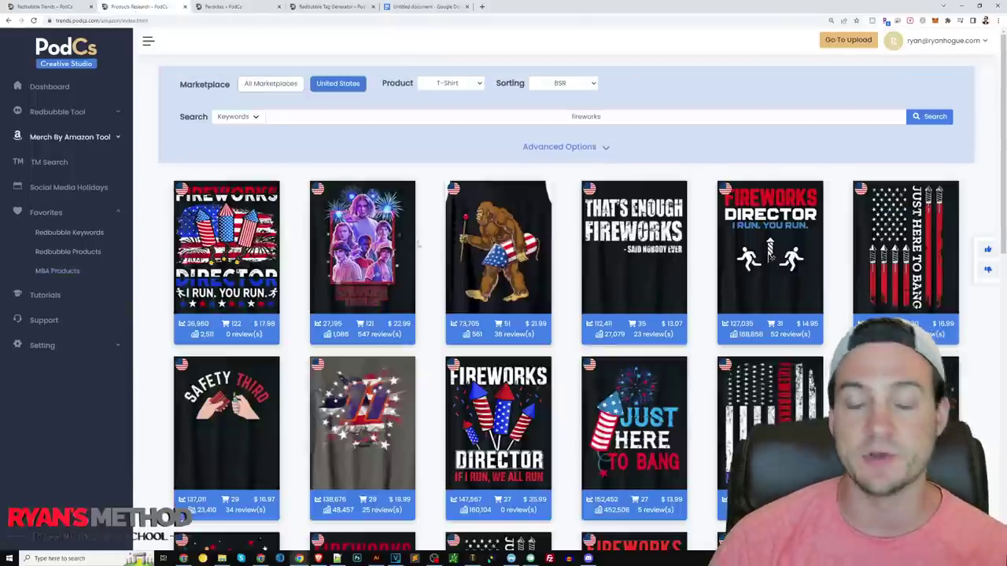
left_click(234, 7)
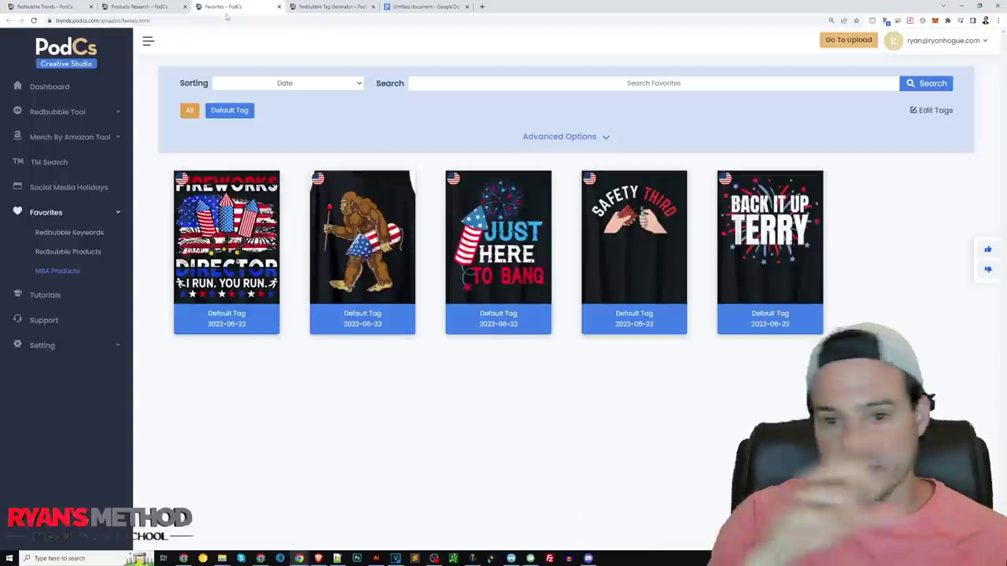
key("super+shift+s")
left_click_drag(157, 153, 866, 366)
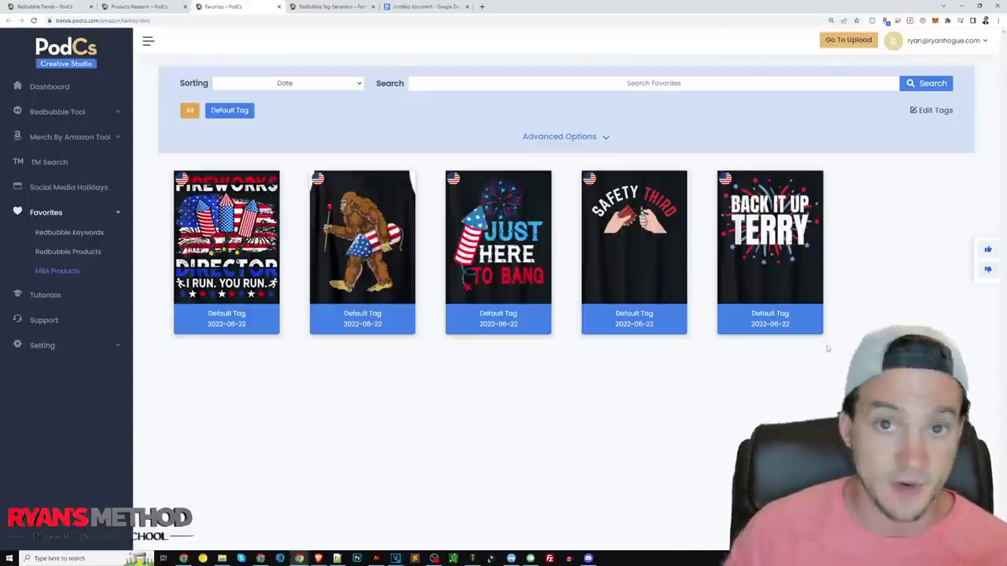
- Return to the fireworks product results and add the "That's Enough Fireworks" shirt to the favorites
left_click(142, 7)
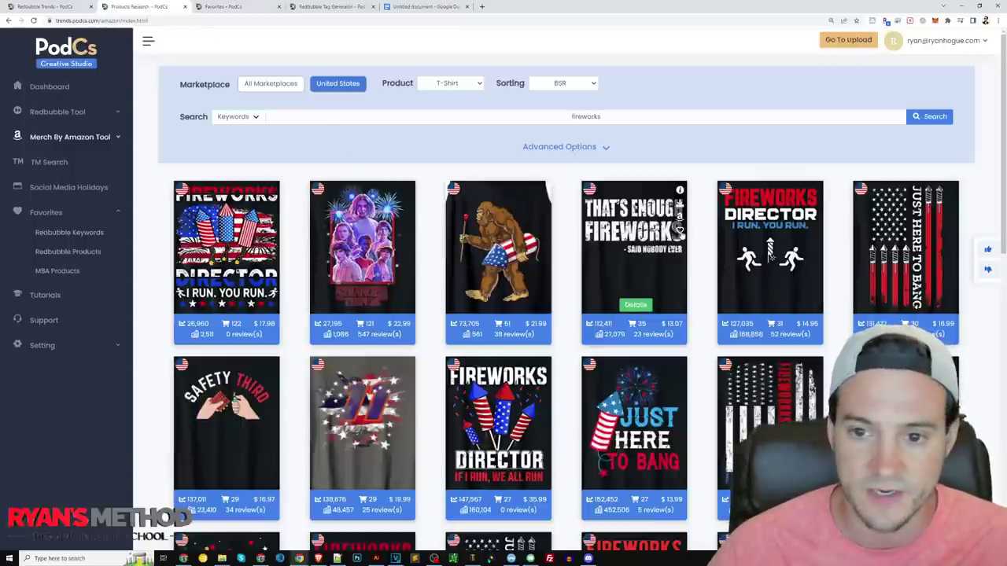
left_click(680, 231)
left_click(627, 250)
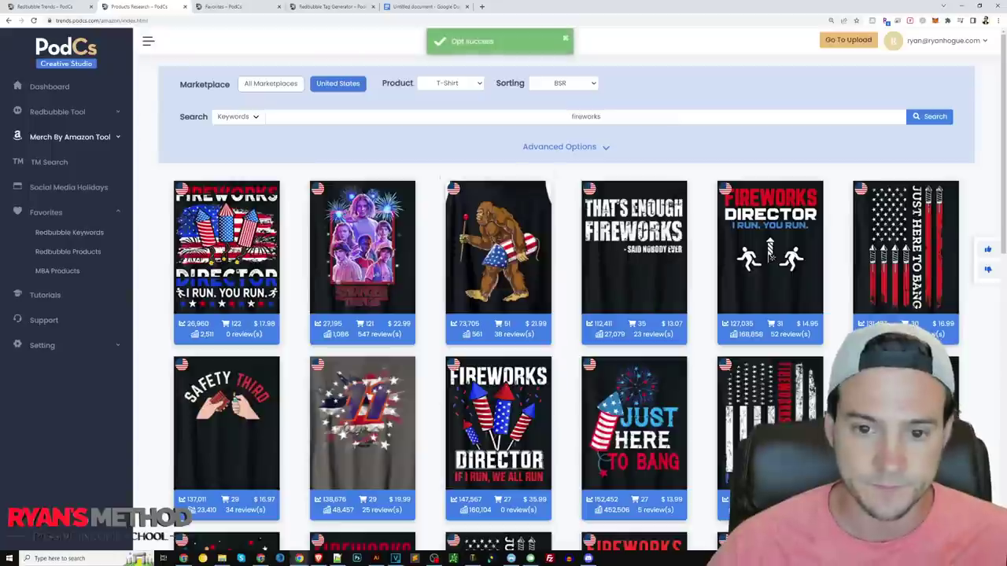
- Browse the fireworks designs and open the details of the first "Fireworks Director" shirt in the results
scroll(393, 173, "down", 2)
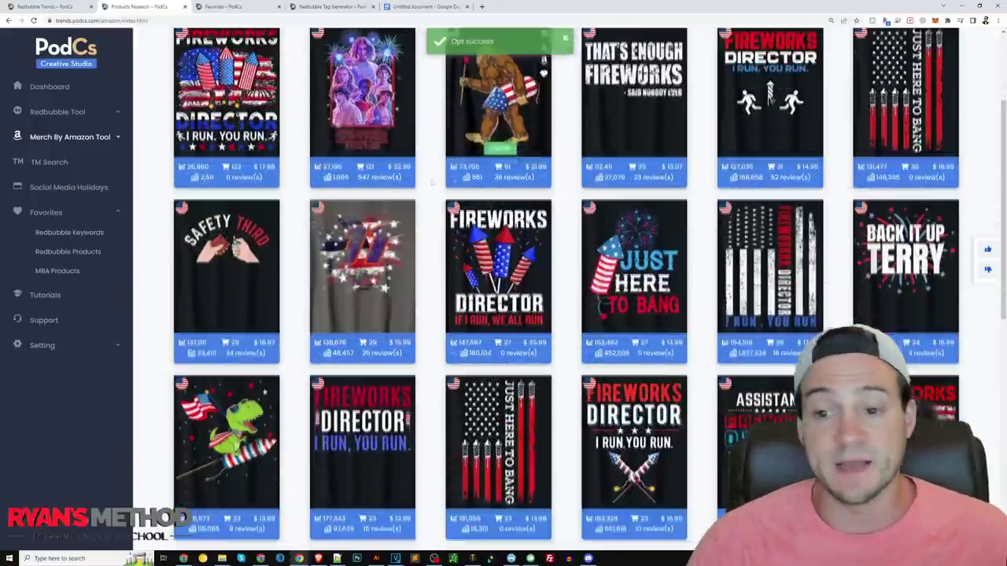
scroll(406, 186, "down", 5)
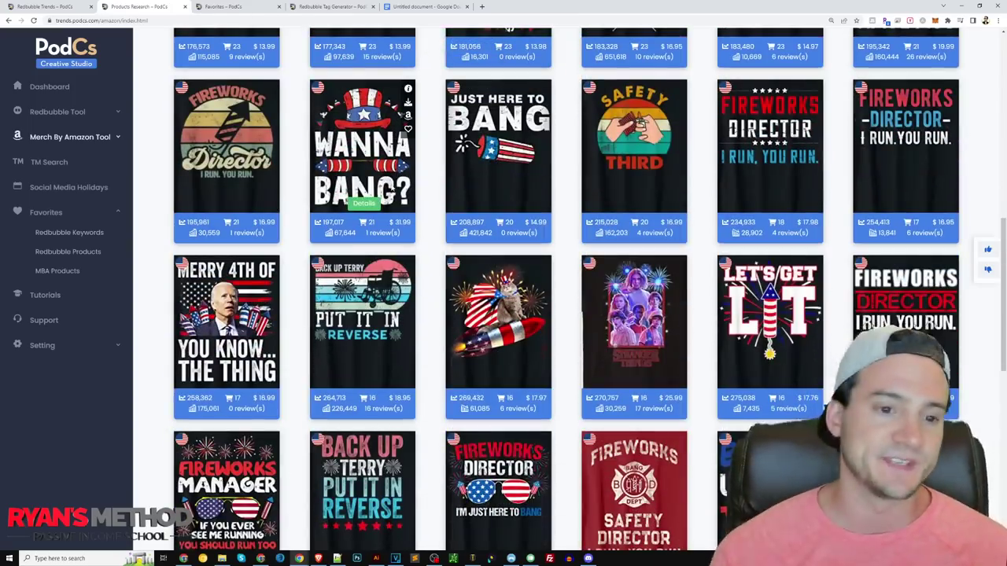
scroll(180, 301, "up", 10)
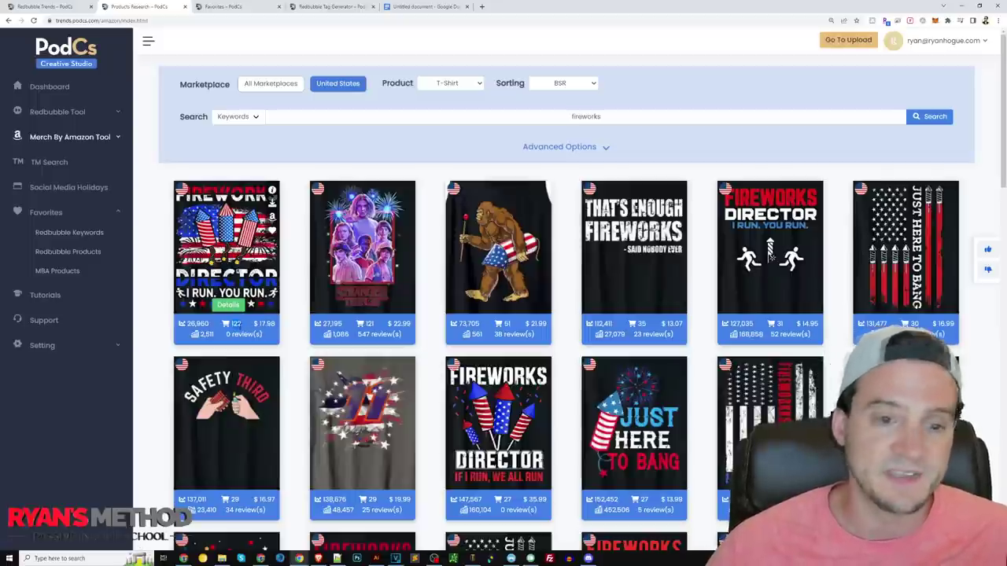
left_click(228, 307)
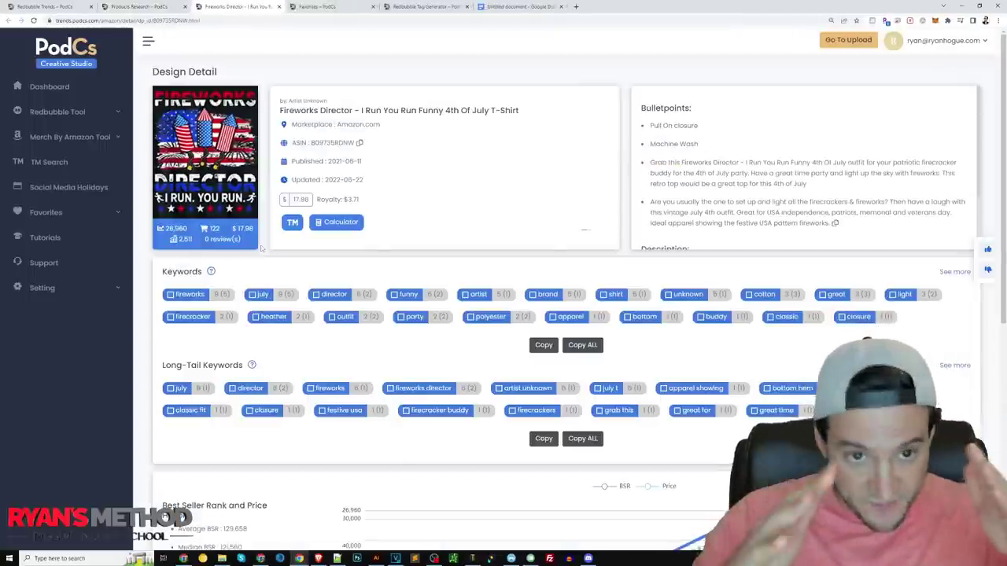
- Check the brand line of the Fireworks Director shirt and copy its ASIN
double_click(314, 100)
left_click(314, 100)
left_click_drag(299, 102, 300, 124)
left_click(386, 129)
left_click(393, 139)
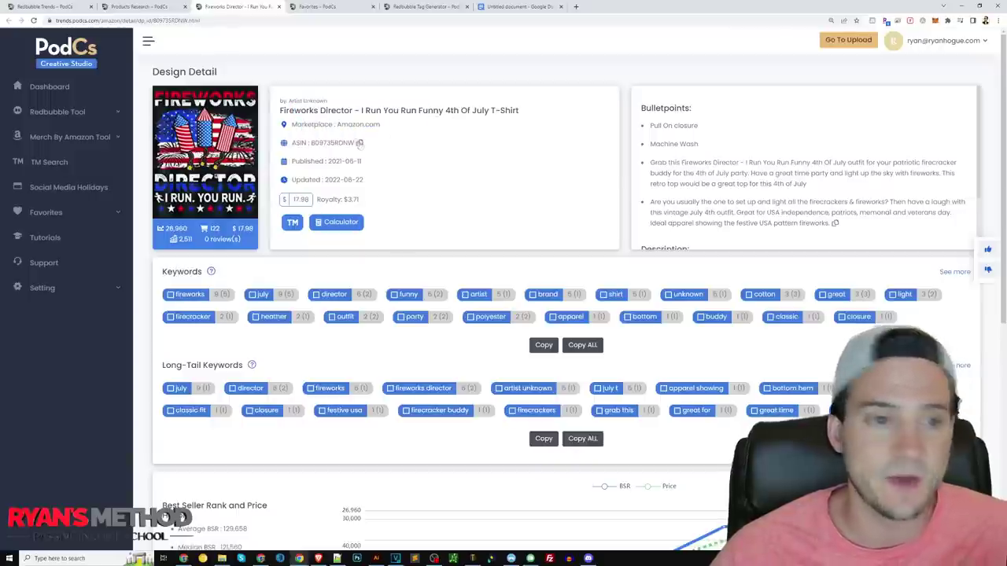
left_click(359, 144)
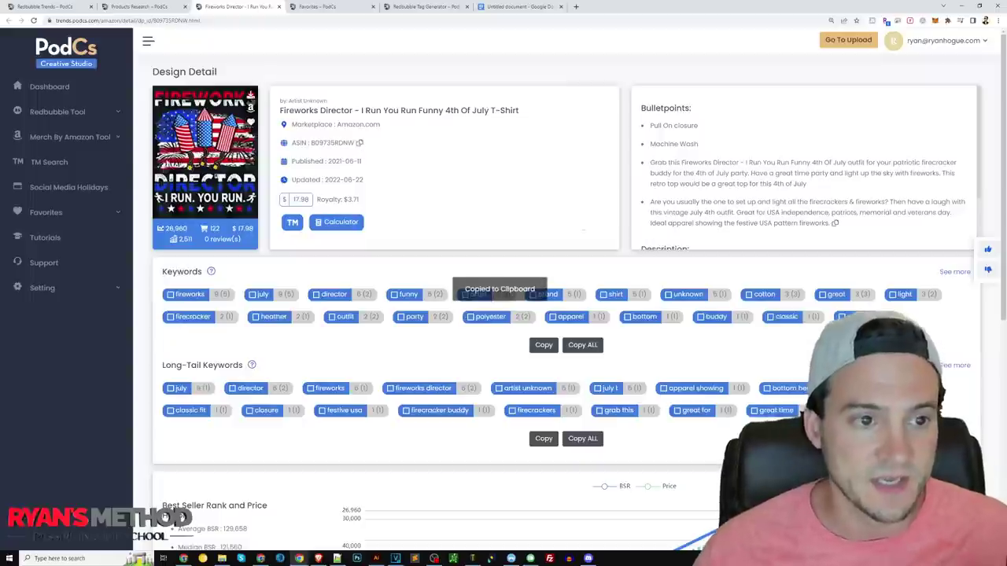
- Open the Merch by Amazon Keywords Analysis Tool in a separate browser tab and switch to it
left_click(120, 136)
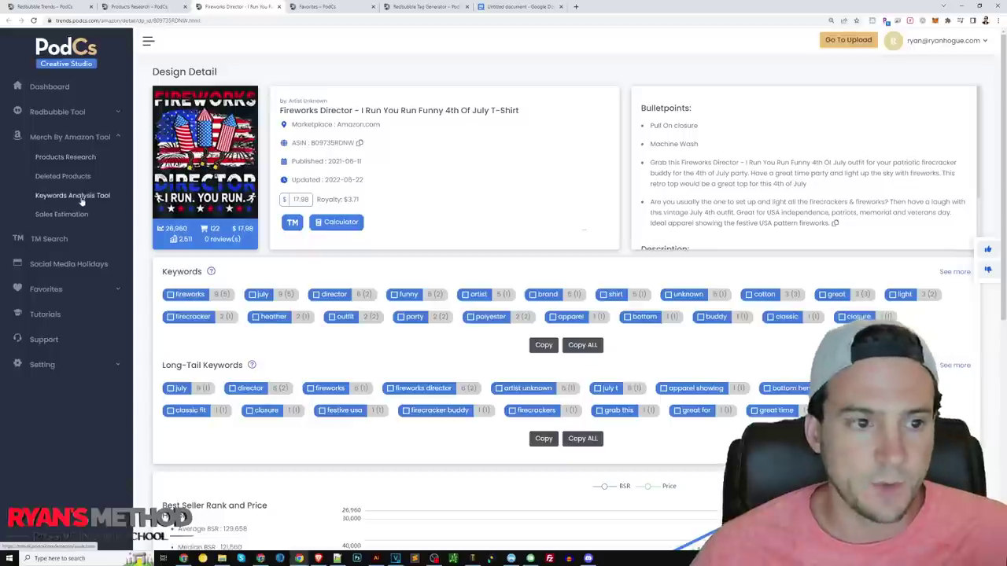
middle_click(92, 198)
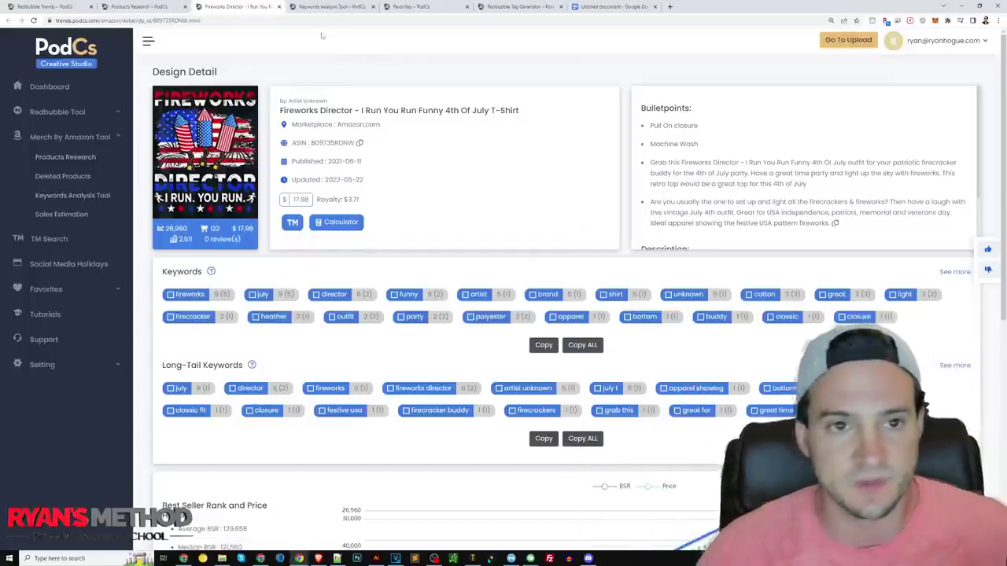
left_click(329, 6)
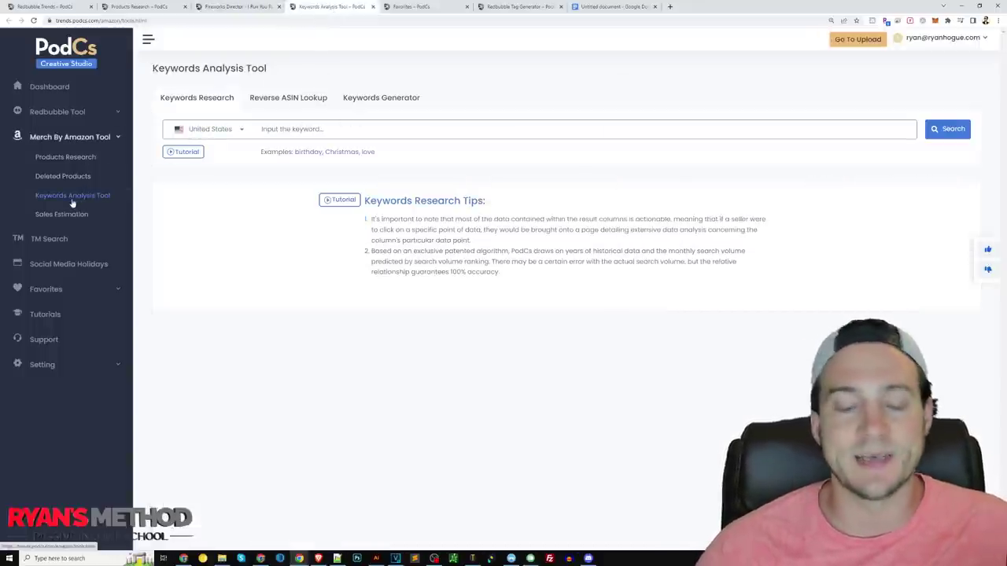
- Run a Reverse ASIN Lookup in the United States for the copied ASIN B09735RDNW
left_click(277, 100)
left_click(308, 128)
key("ctrl+v")
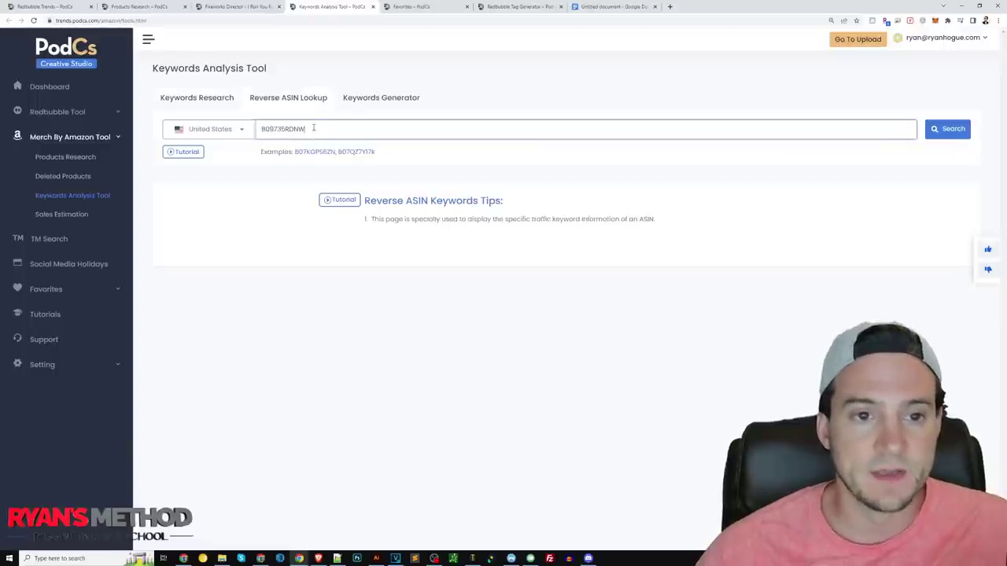
left_click(944, 131)
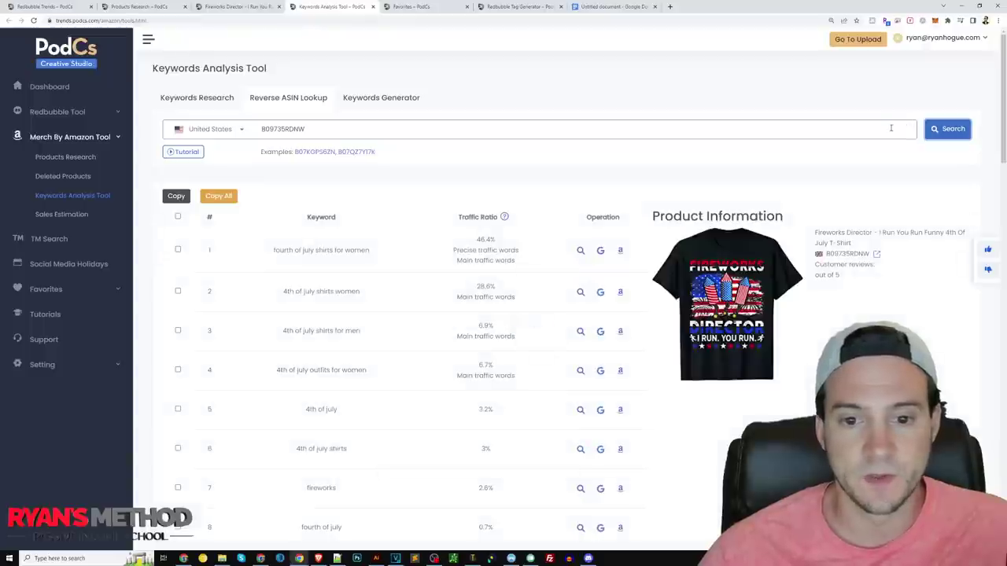
- Examine the traffic keywords and their traffic ratios for the Fireworks Director shirt in the reverse ASIN results
scroll(677, 103, "down", 3)
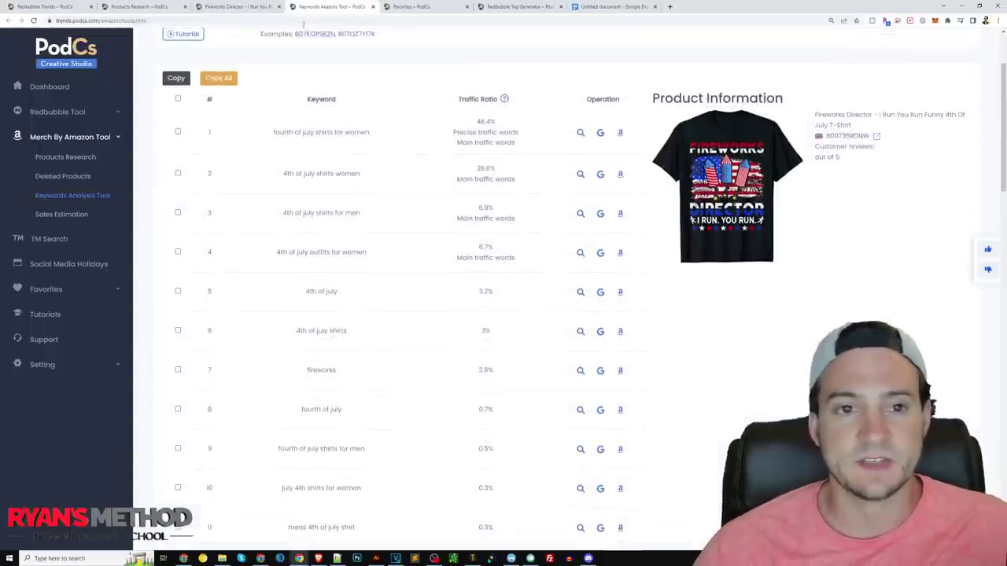
left_click(234, 7)
left_click(340, 7)
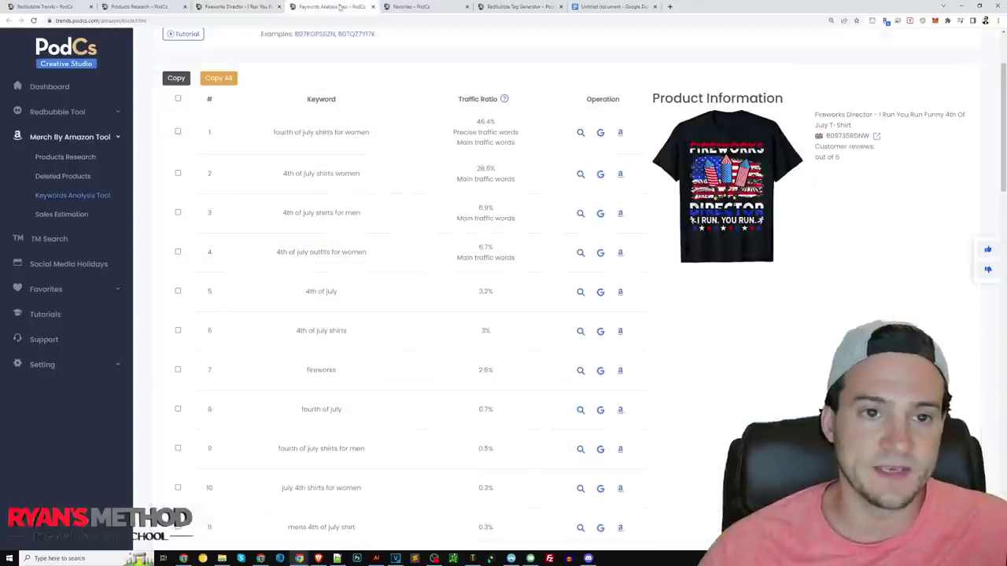
scroll(617, 78, "up", 2)
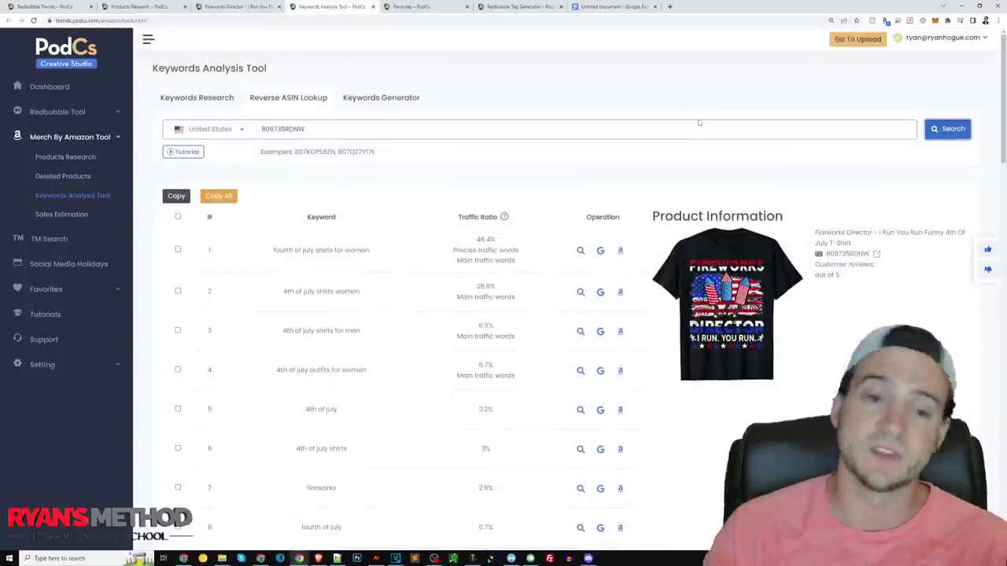
scroll(642, 134, "down", 1)
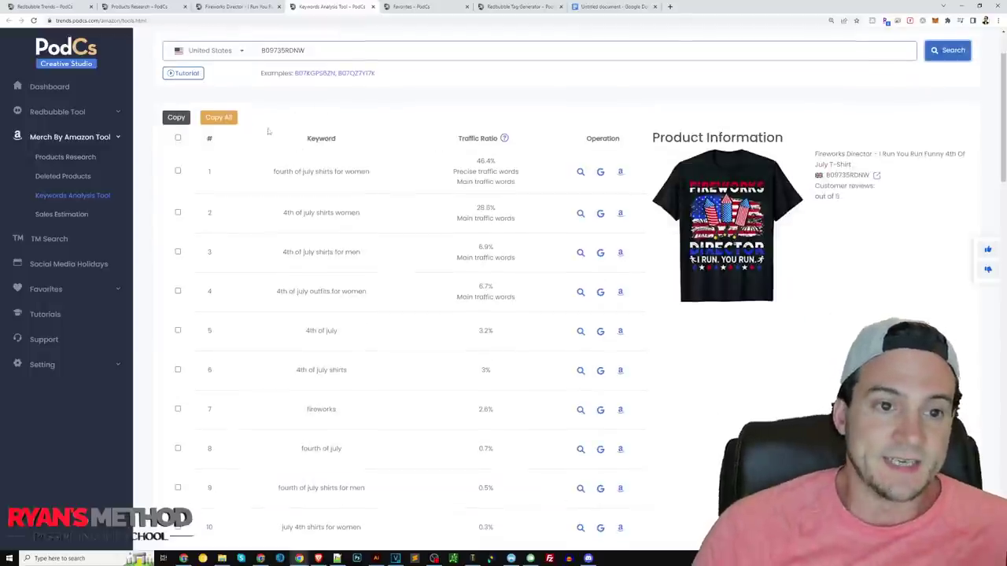
scroll(307, 133, "down", 1)
left_click_drag(271, 133, 370, 133)
left_click_drag(286, 175, 361, 175)
left_click_drag(281, 213, 407, 229)
left_click_drag(275, 252, 460, 258)
left_click_drag(303, 292, 433, 296)
left_click_drag(288, 334, 436, 340)
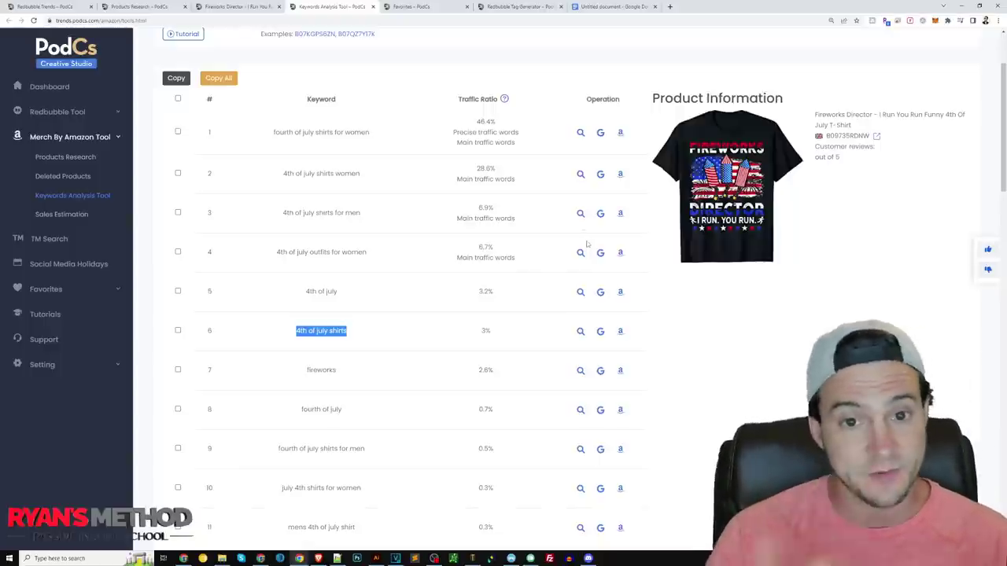
scroll(416, 202, "down", 2)
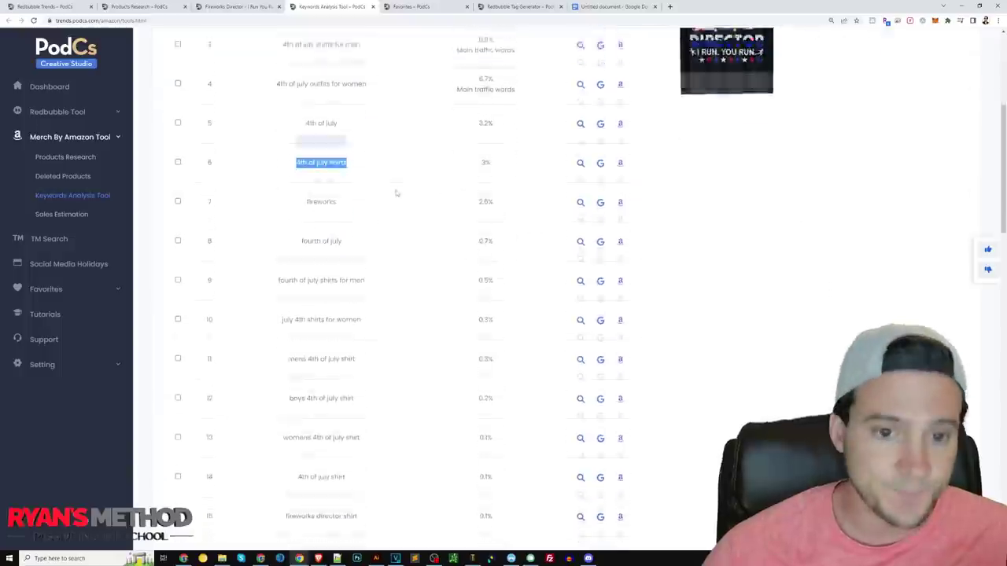
scroll(244, 207, "up", 4)
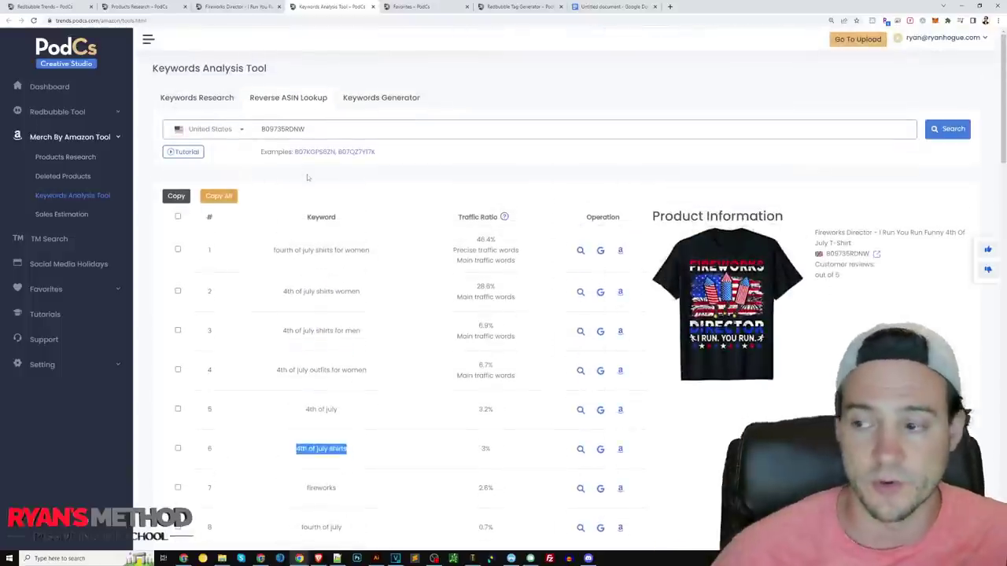
- Check the first keyword on Amazon, close that page, and open Keywords Research for "fourth of july shirts for women"
left_click(620, 252)
left_click(465, 7)
left_click(580, 250)
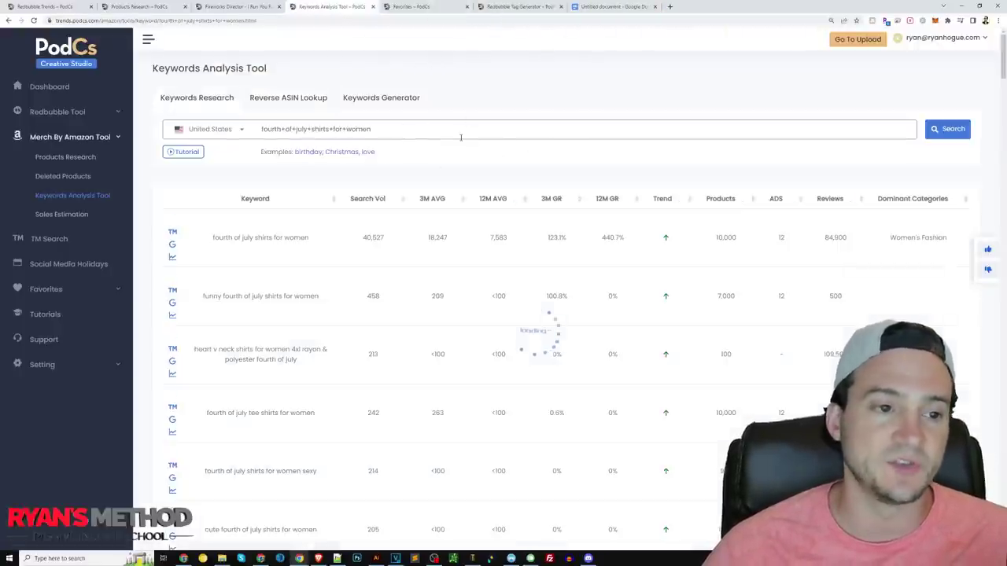
- Examine the search volume, growth and Search Trends chart for "fourth of july shirts for women", and close the chart
left_click_drag(408, 129, 260, 129)
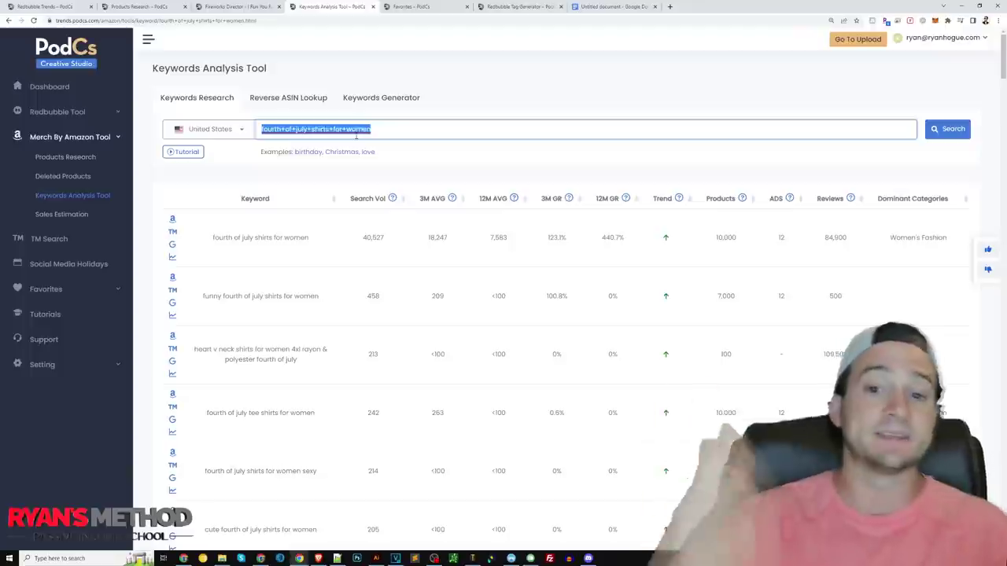
left_click(665, 239)
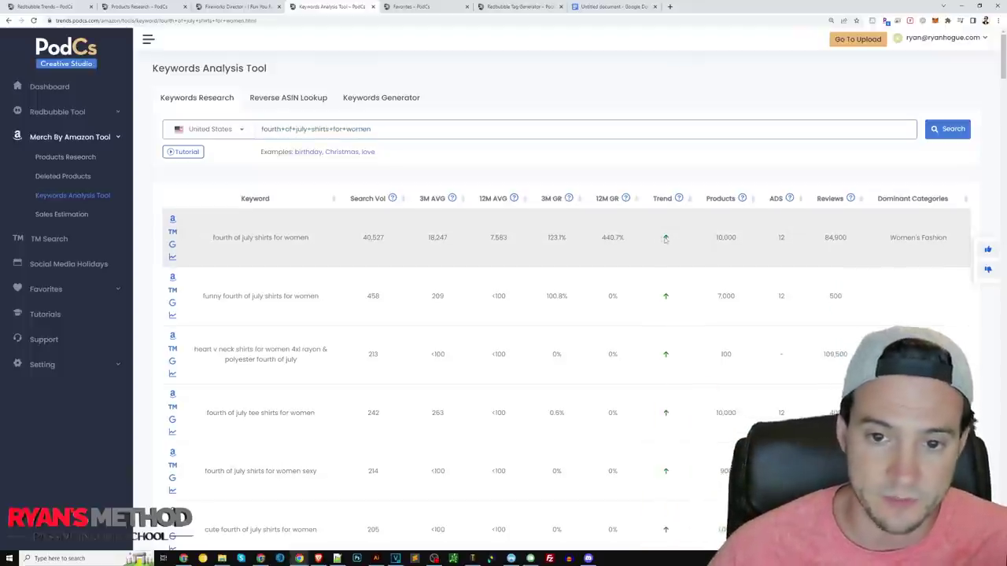
mouse_move(569, 200)
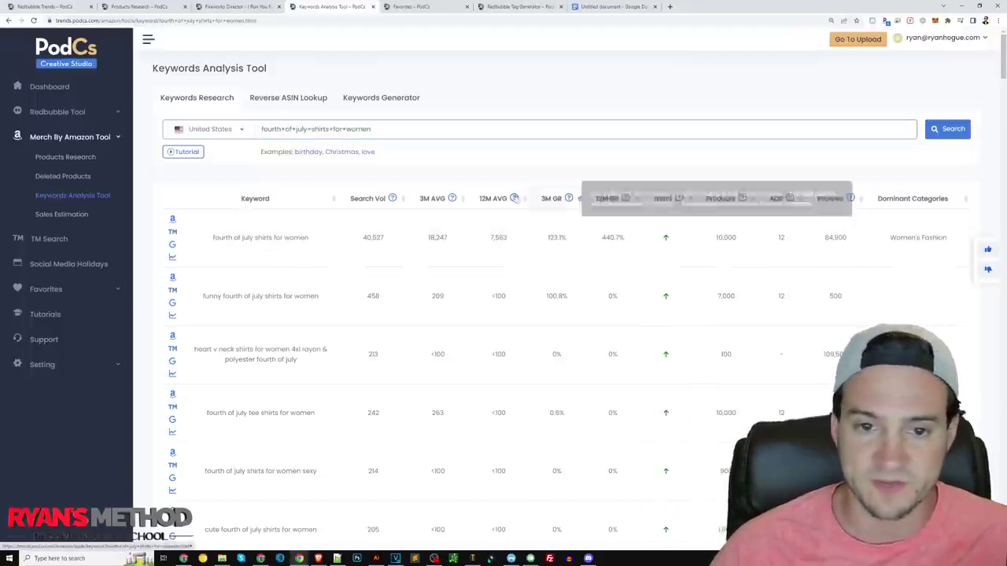
double_click(372, 237)
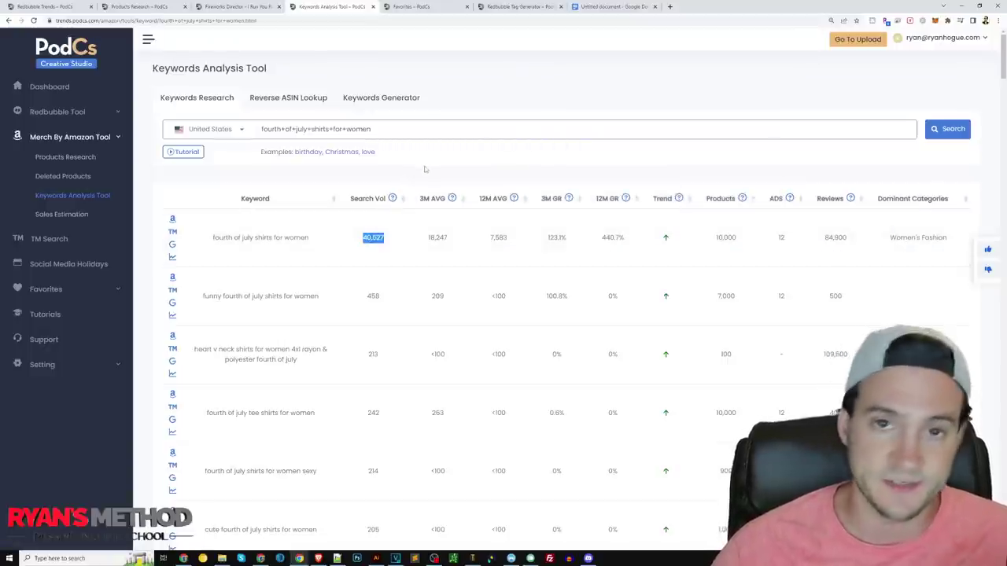
left_click(172, 258)
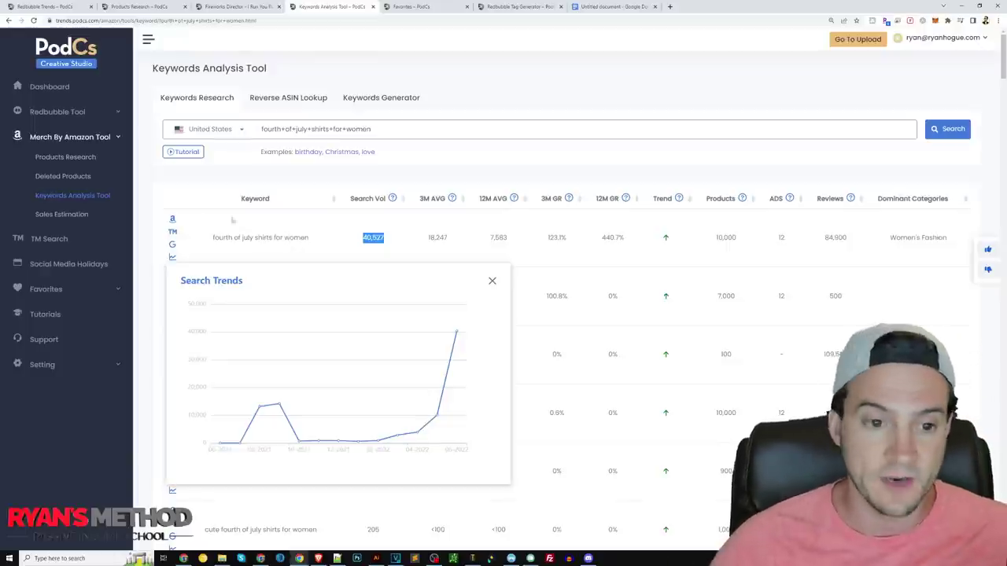
left_click(207, 287)
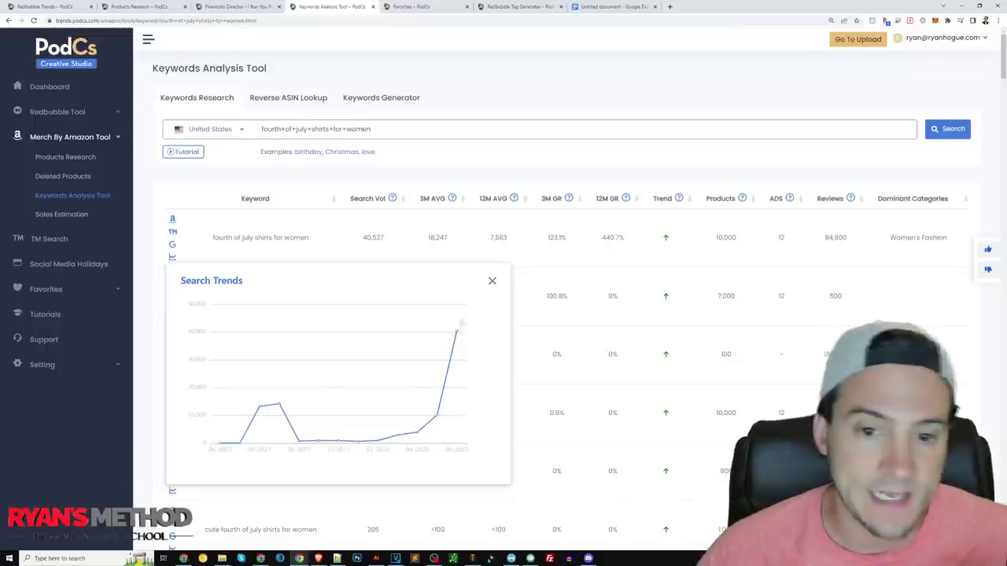
left_click(491, 281)
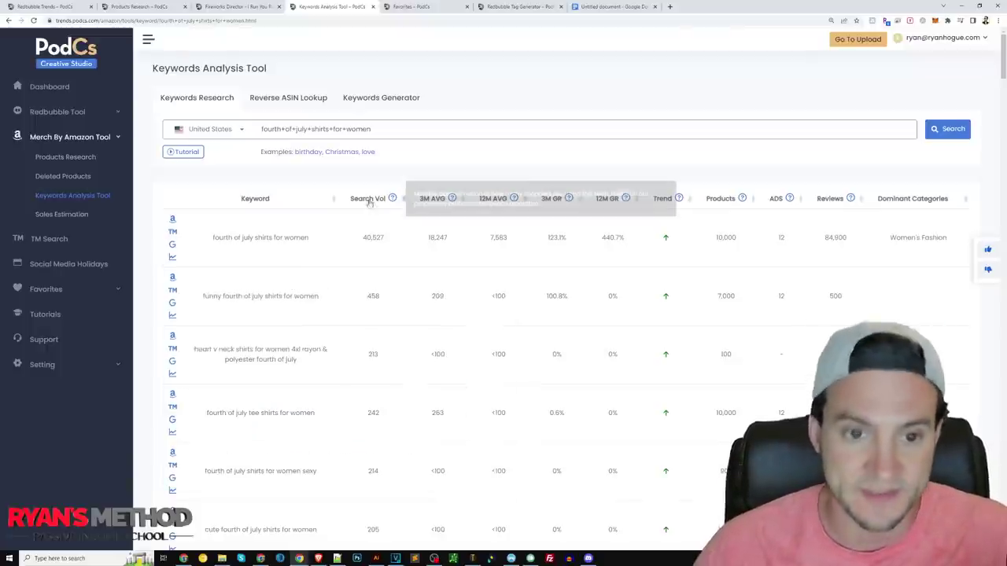
- Close the Keywords Analysis Tool and examine the best seller rank and price history on the Fireworks Director shirt's detail page
left_click(372, 7)
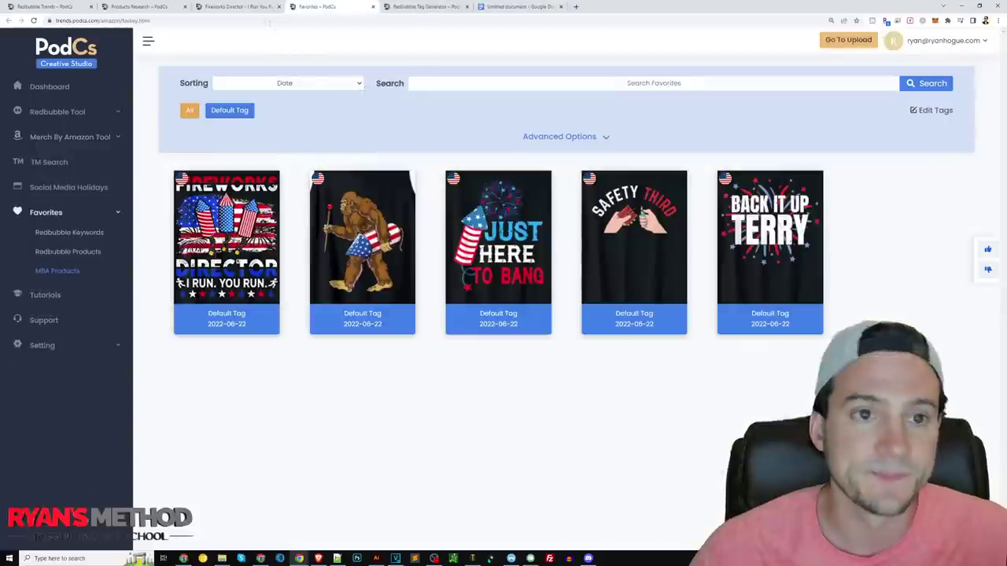
left_click(236, 6)
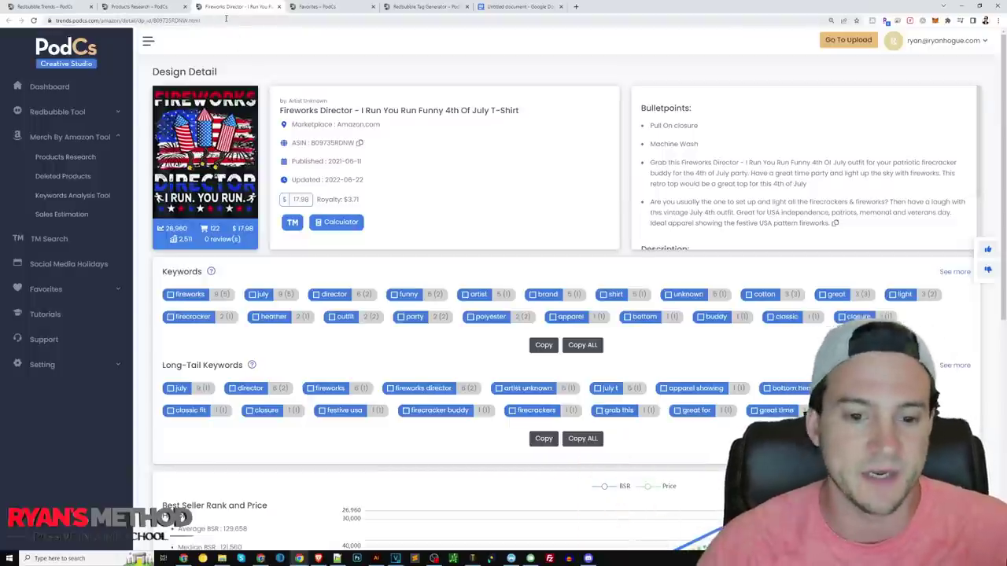
scroll(550, 208, "down", 4)
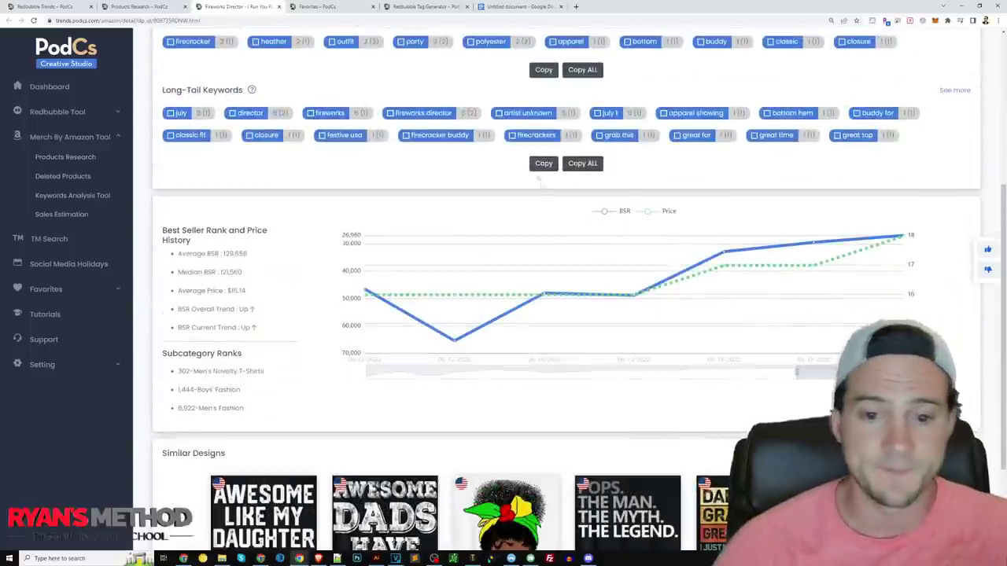
scroll(529, 179, "down", 1)
scroll(315, 169, "down", 1)
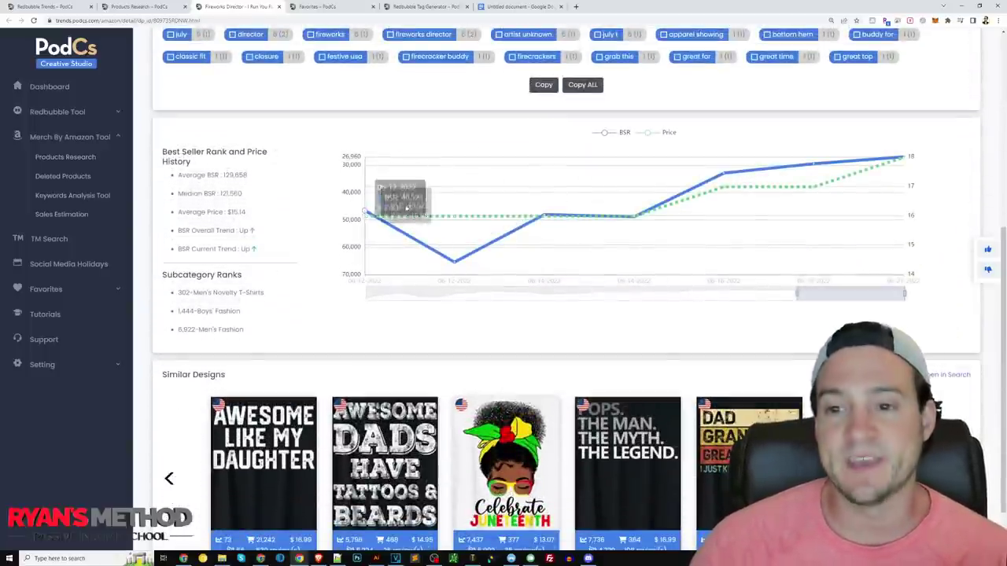
mouse_move(440, 215)
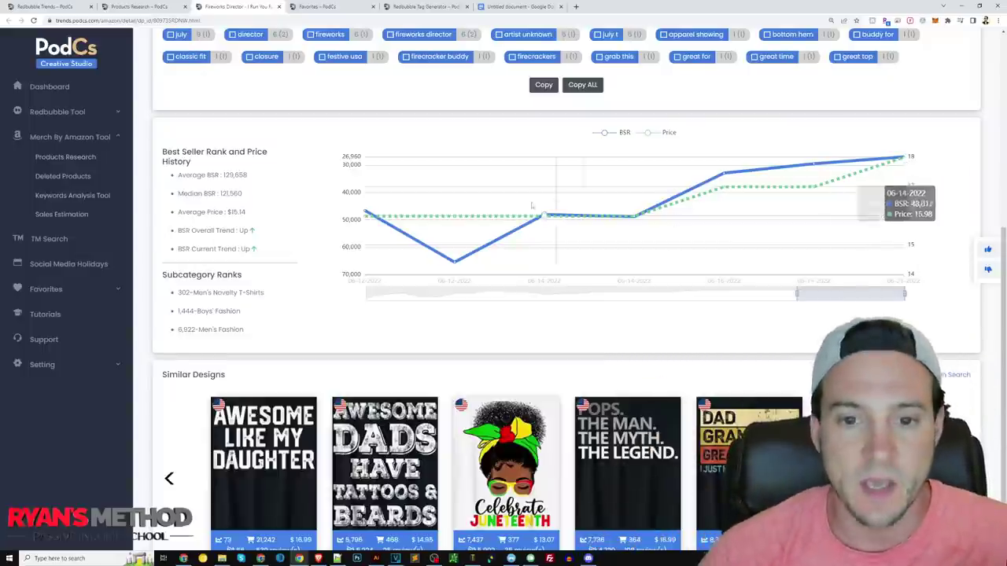
scroll(903, 163, "up", 1)
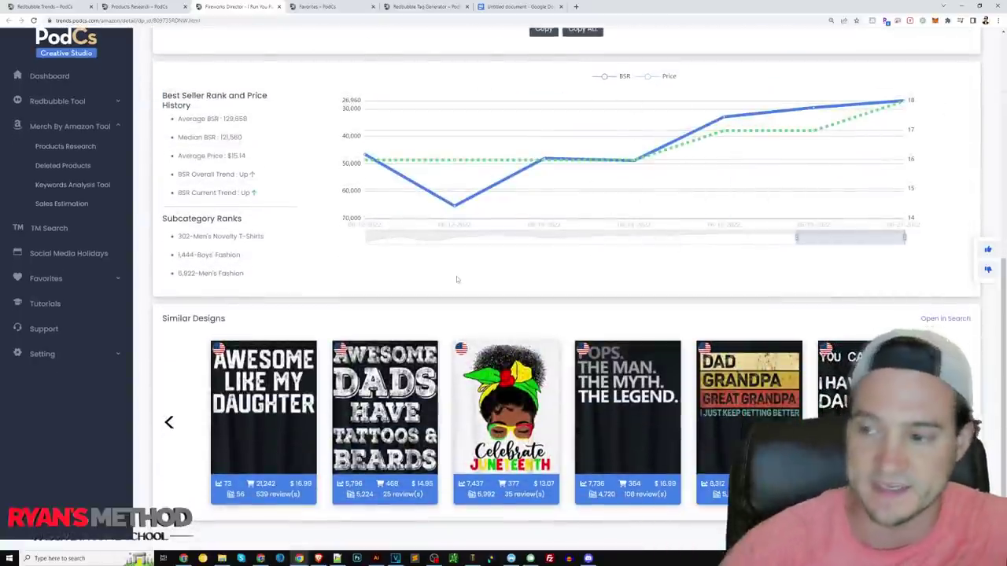
scroll(456, 279, "up", 5)
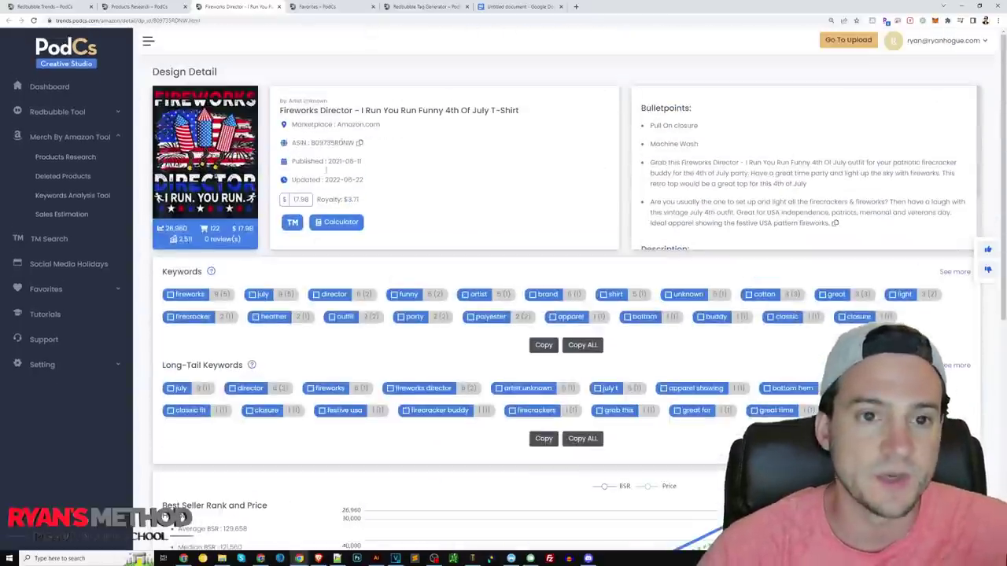
- Close the design detail, Favorites and Redbubble Tag Generator pages and return to the fireworks product results
left_click(278, 6)
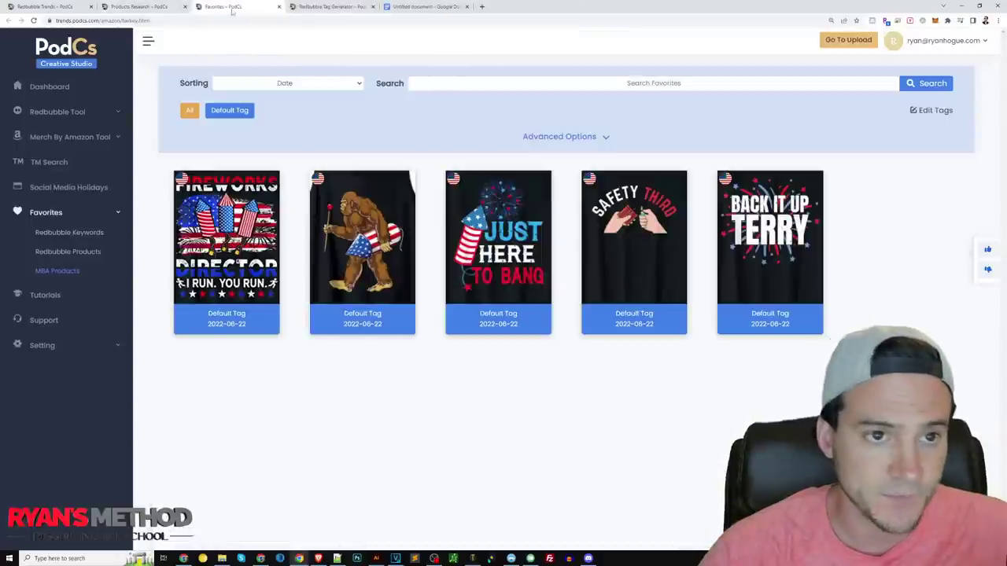
left_click(278, 7)
left_click(278, 6)
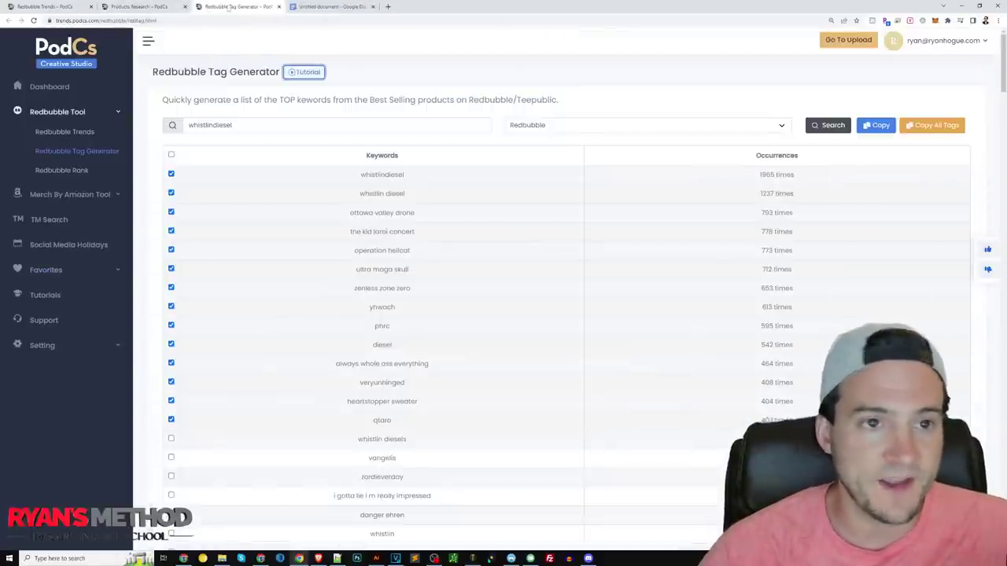
left_click(151, 11)
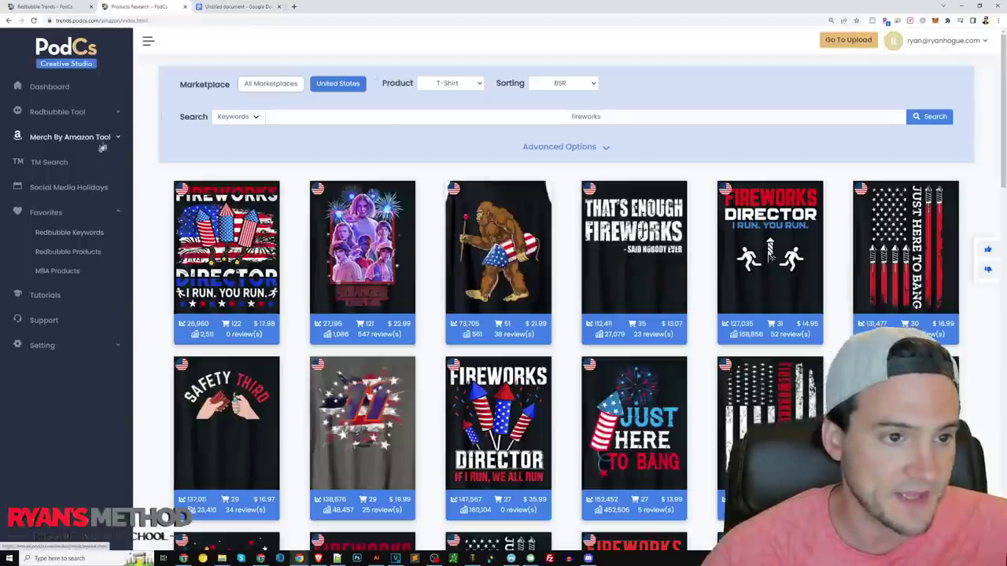
- Open the Merch by Amazon Deleted Products page in a separate browser tab and switch to it
left_click(73, 137)
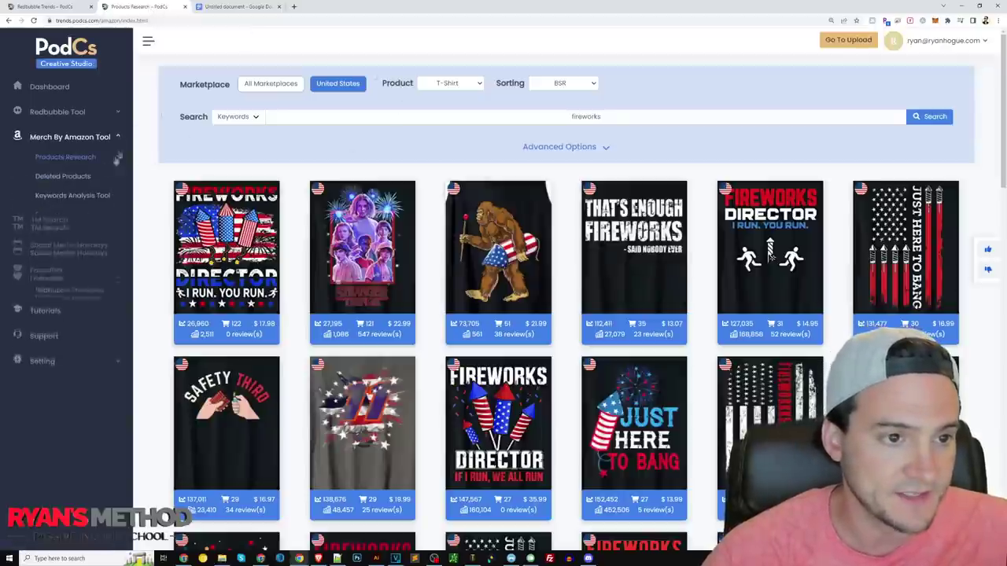
middle_click(71, 176)
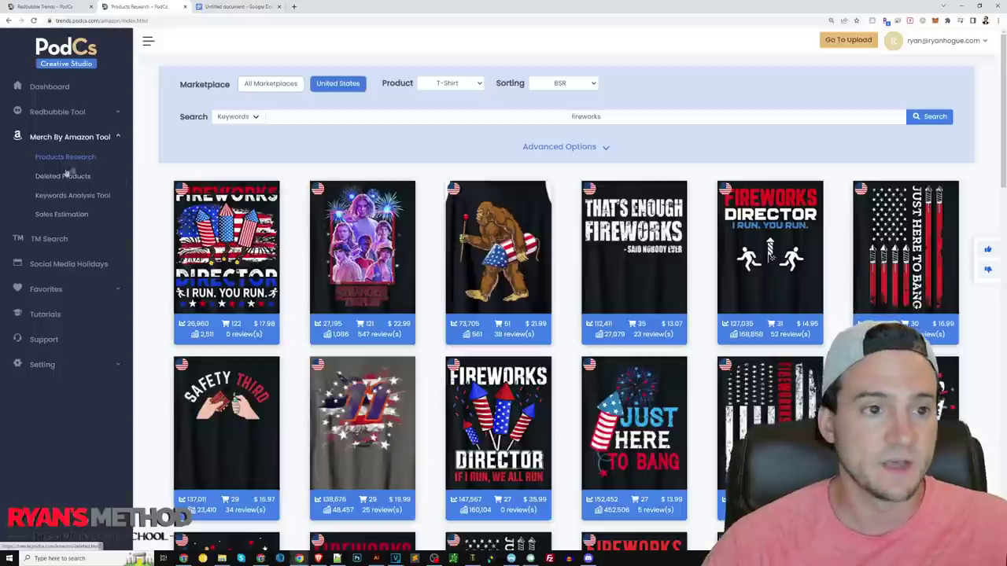
left_click(224, 7)
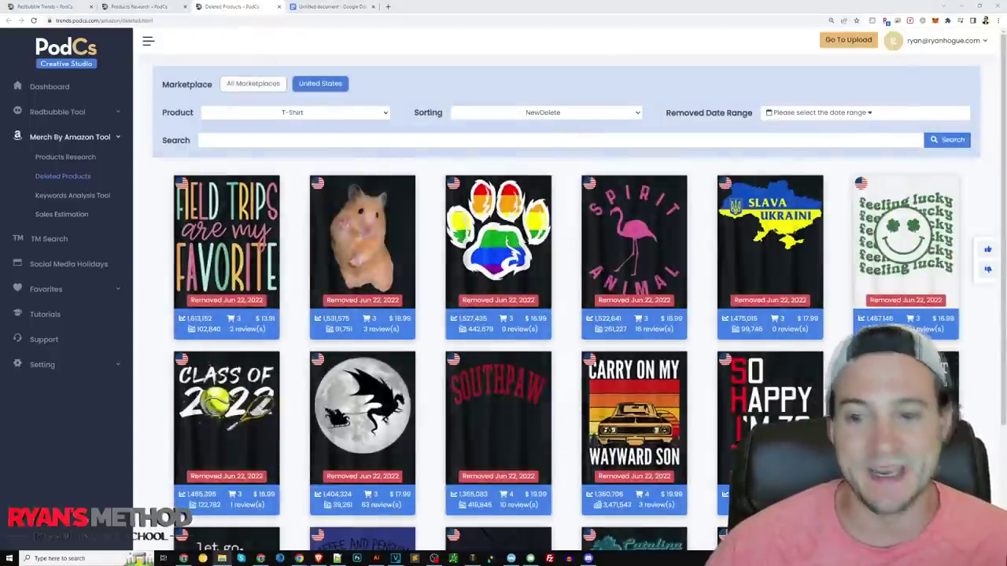
- Browse the recently removed T-shirt designs in the United States marketplace
scroll(834, 178, "down", 4)
scroll(834, 177, "down", 1)
scroll(833, 175, "down", 4)
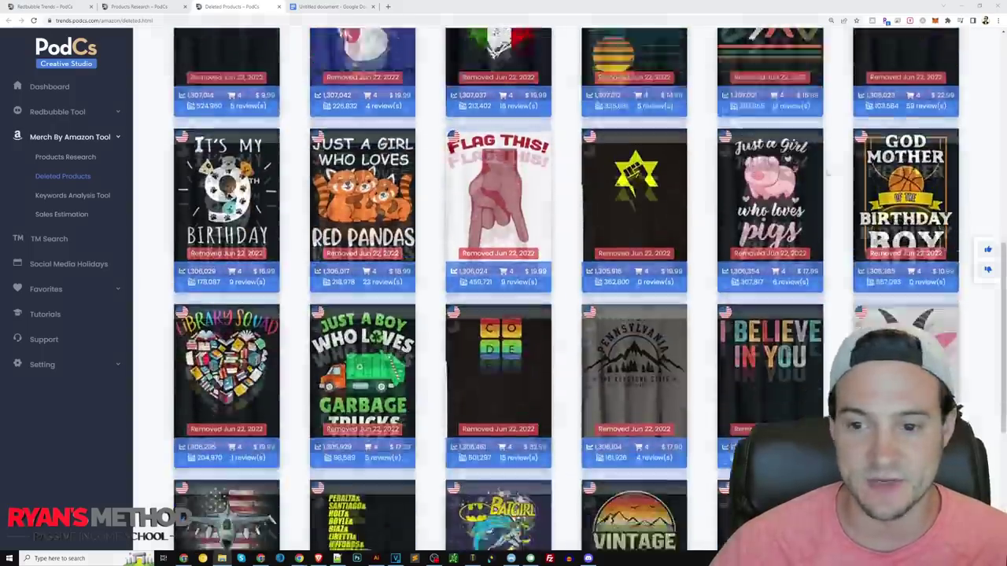
scroll(822, 173, "down", 5)
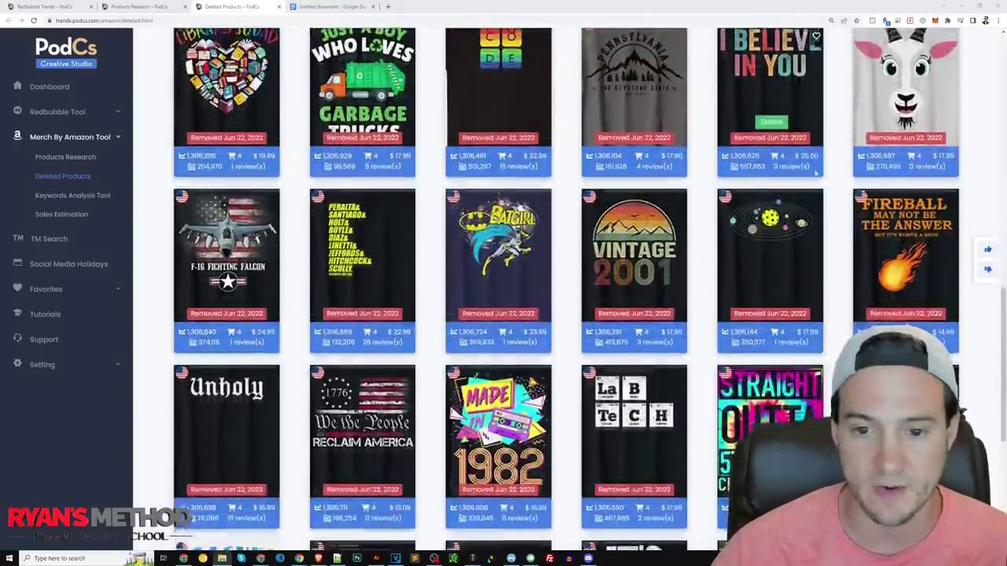
- Finish reviewing the recently removed T-shirt designs and close the Deleted Products page to return to Products Research
scroll(806, 174, "down", 2)
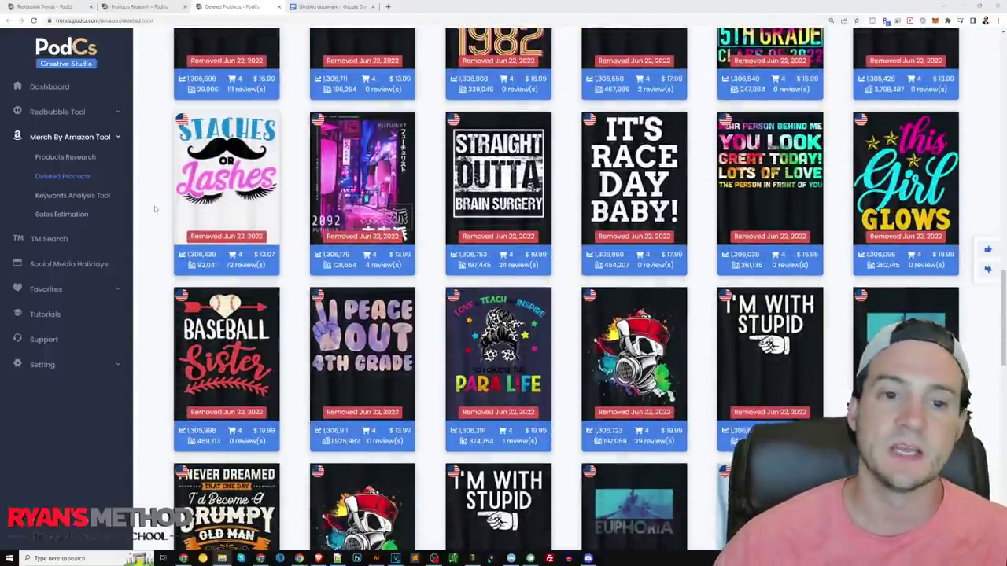
scroll(155, 205, "up", 8)
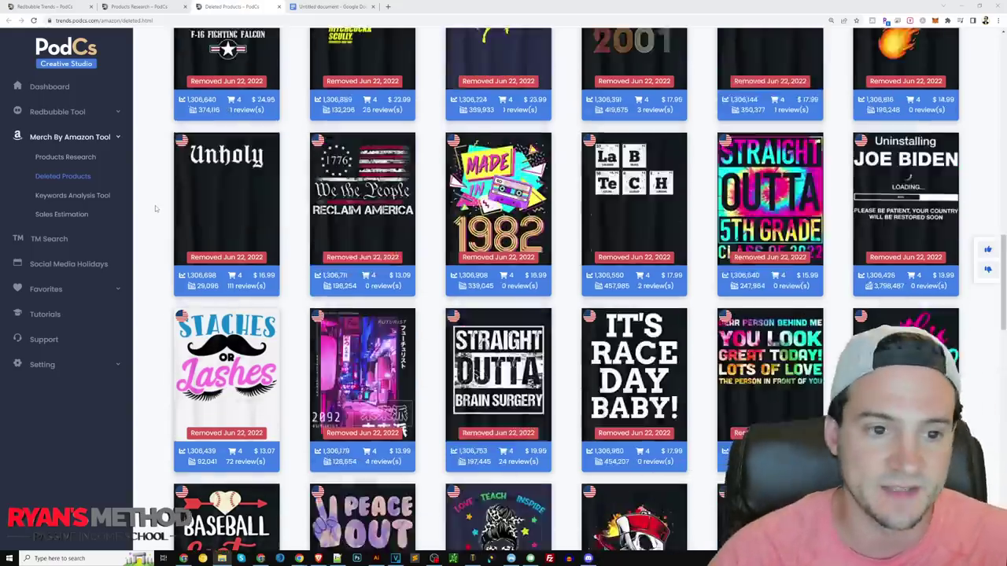
scroll(175, 236, "up", 10)
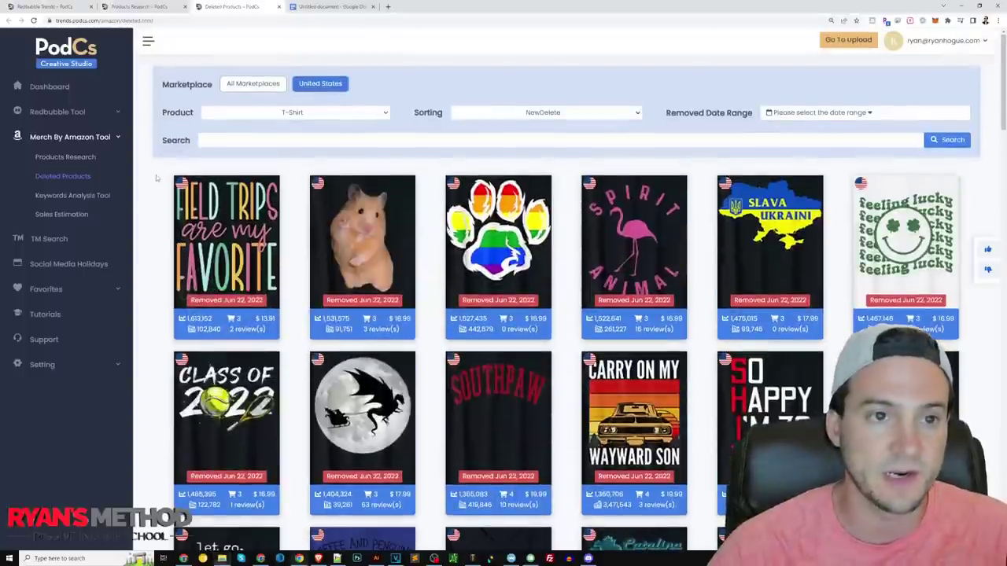
key("ctrl+w")
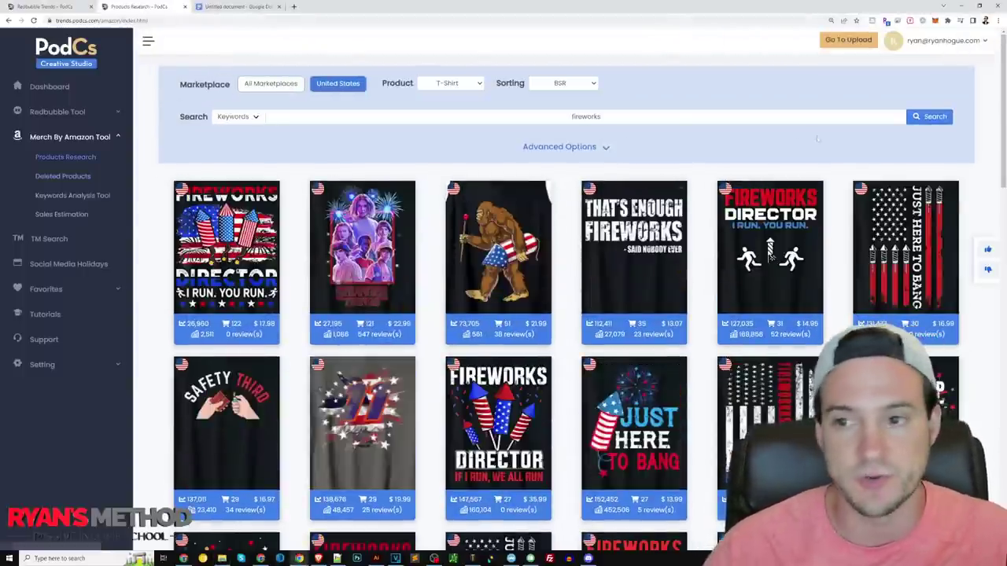
- Expand the advanced search options and search for products using the Rapid-Growth New Products preset with no keyword
left_click(603, 146)
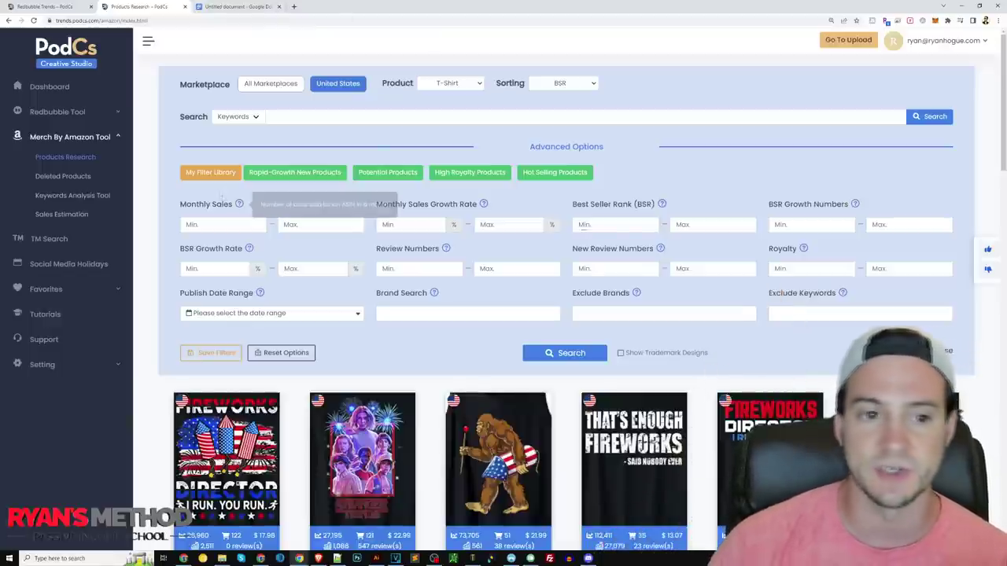
left_click(287, 175)
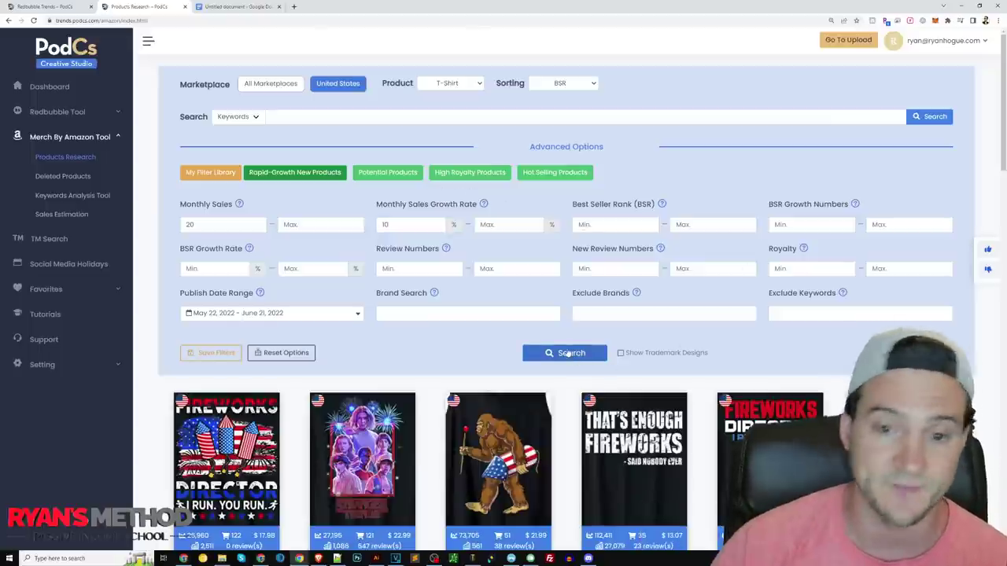
left_click(568, 354)
scroll(698, 314, "down", 1)
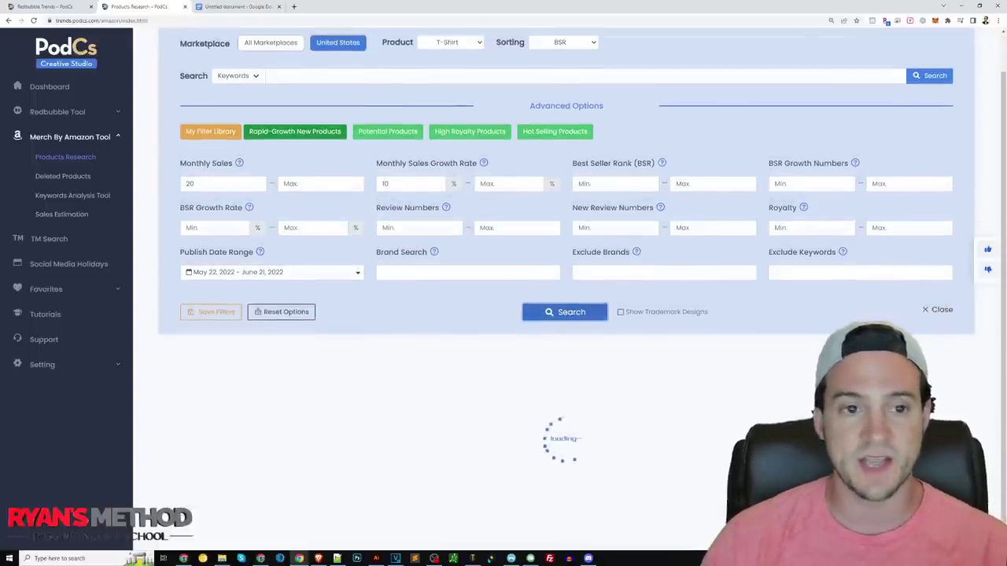
scroll(566, 315, "down", 4)
scroll(572, 387, "down", 1)
- Exclude the brand Top Gun from the rapid-growth filters and run the product search again
scroll(573, 386, "up", 4)
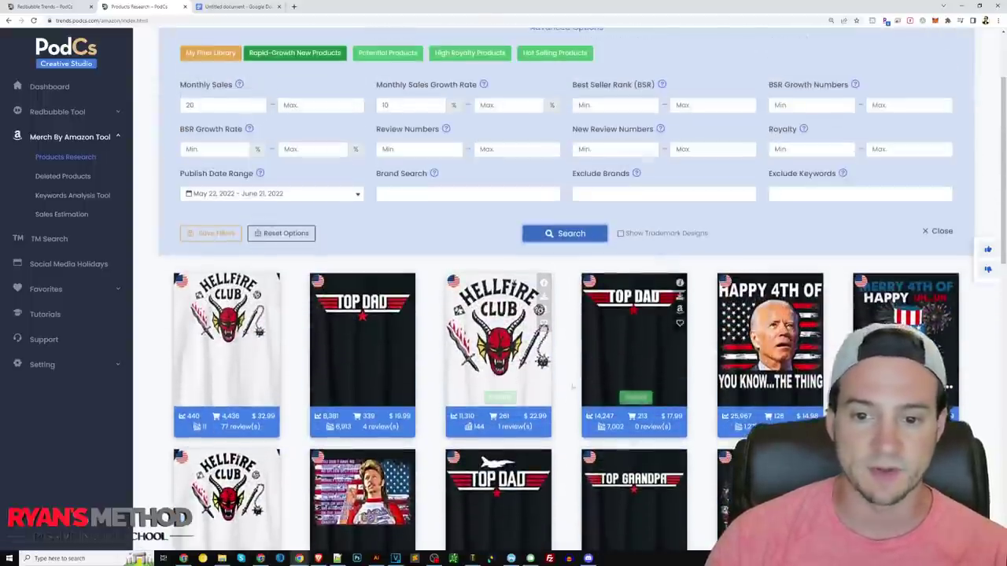
left_click(631, 197)
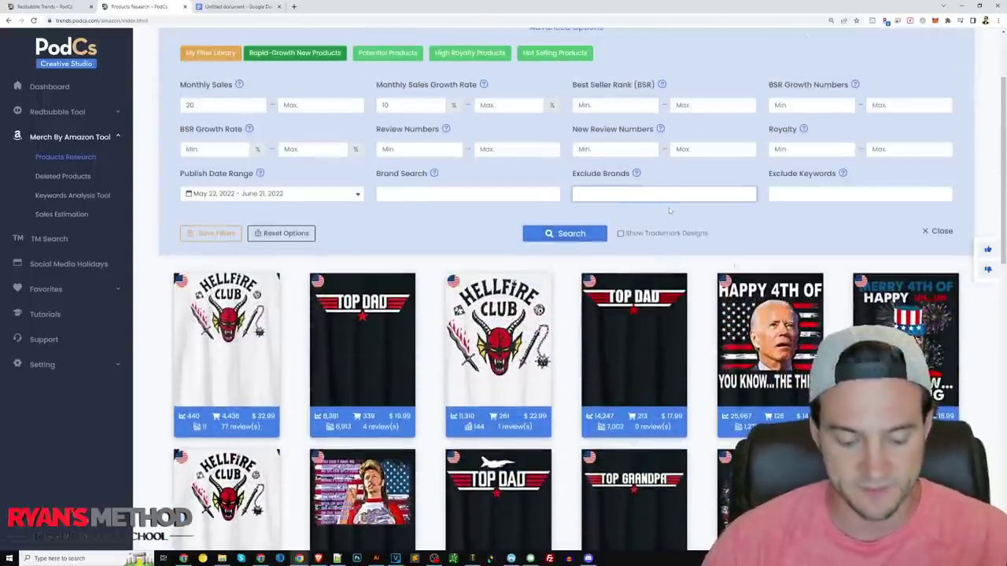
left_click(559, 233)
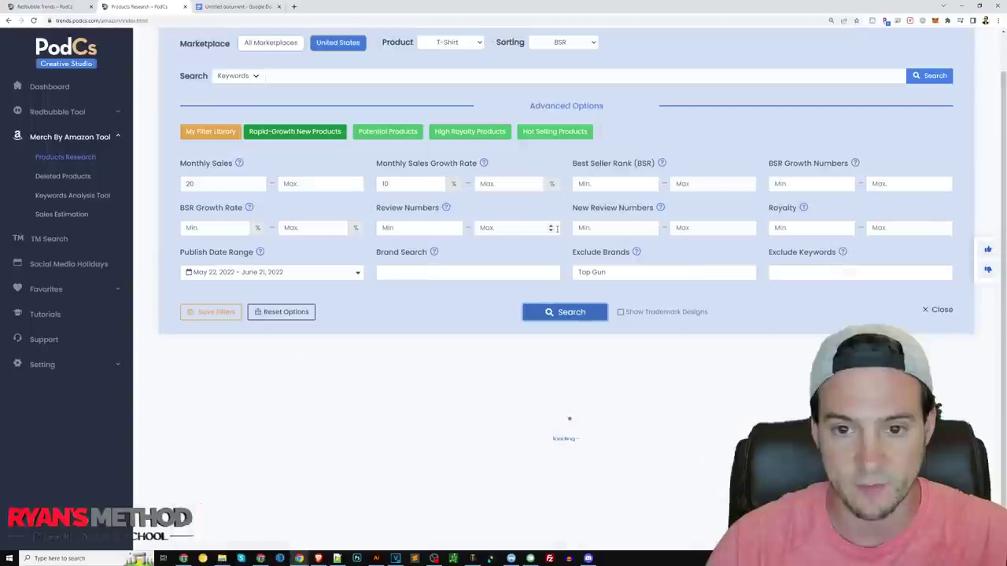
scroll(565, 312, "down", 1)
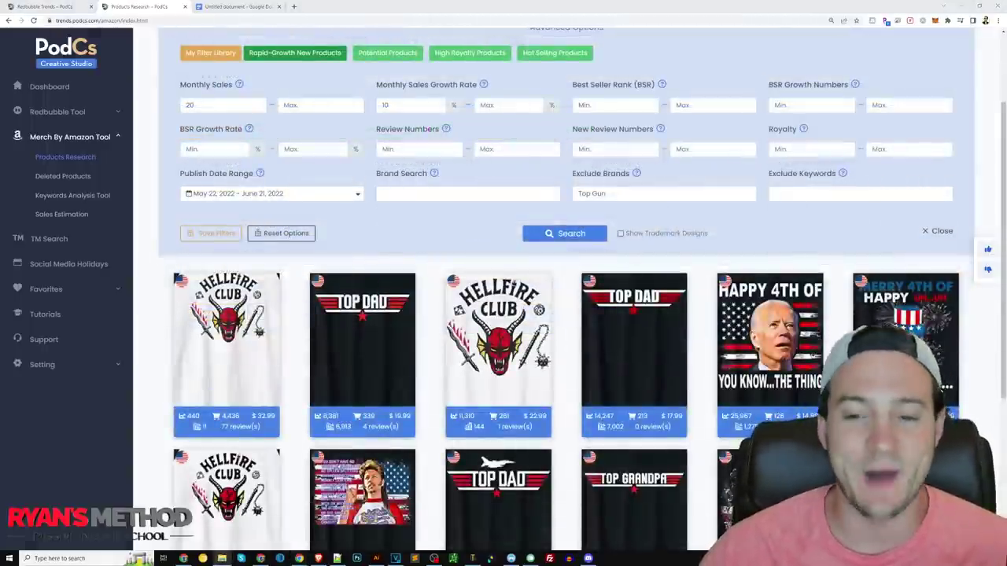
- Check the Amazon listings of the two Top Dad shirts in the first results row, including the brand name, and close each page
left_click(680, 311)
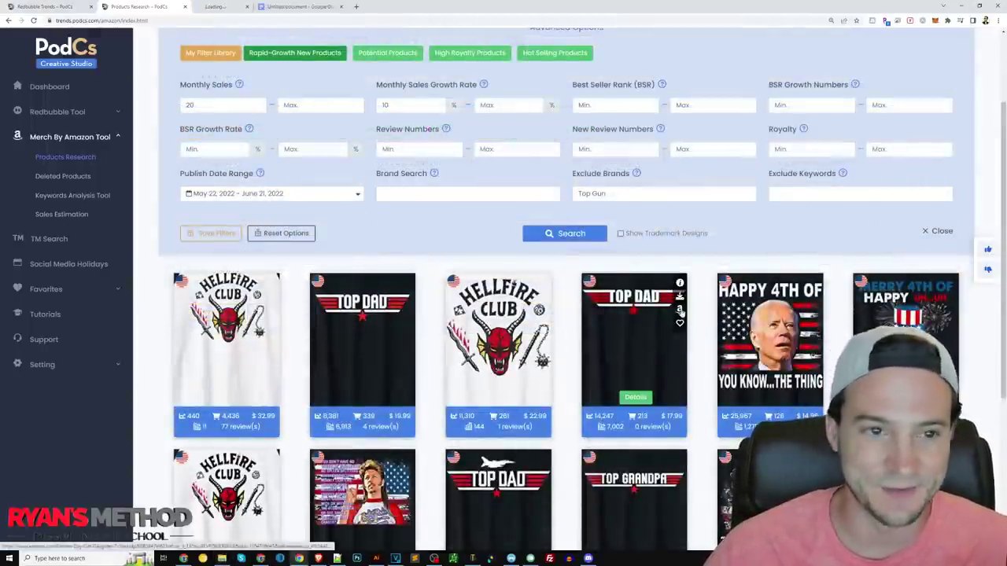
left_click(239, 8)
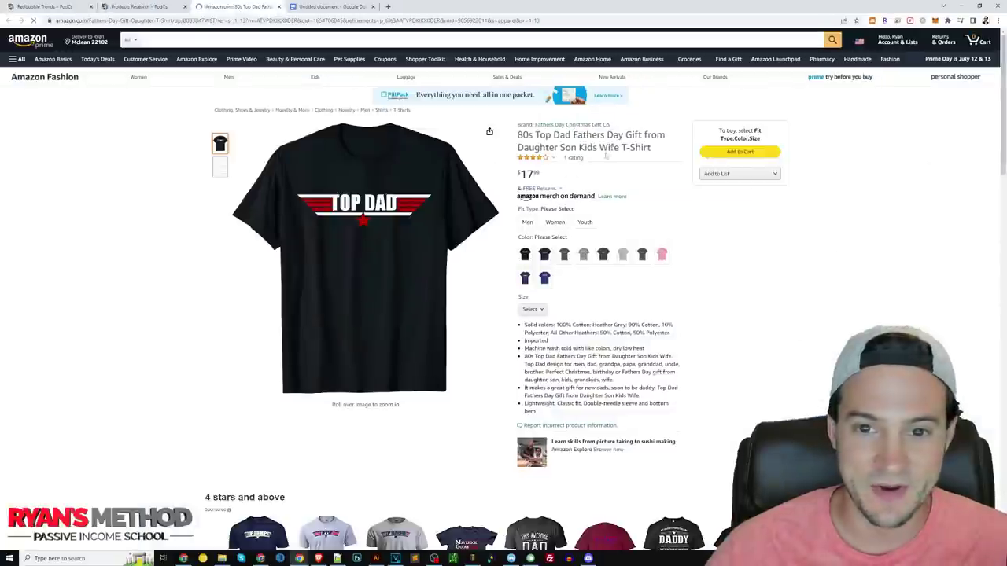
left_click_drag(622, 144, 535, 144)
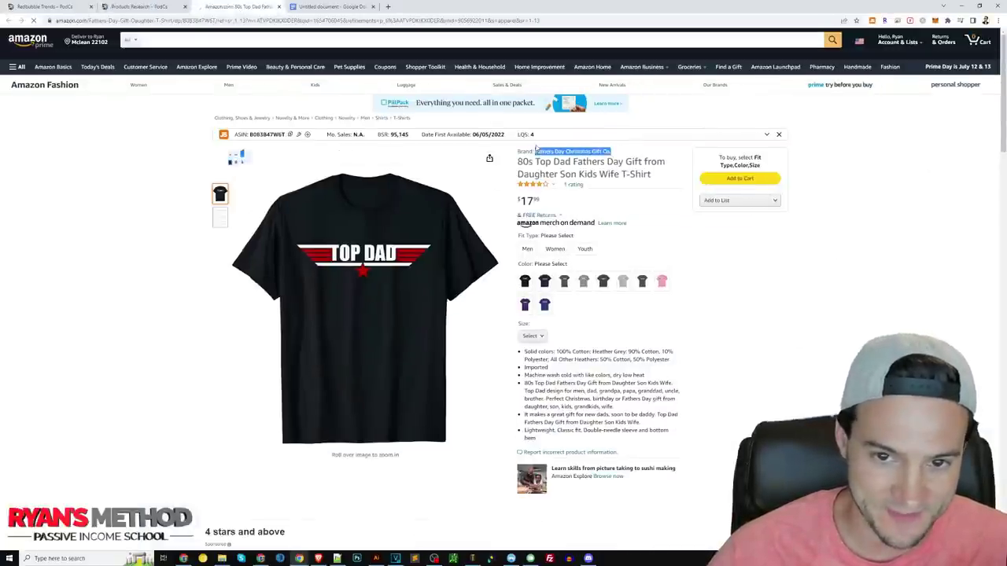
left_click(280, 7)
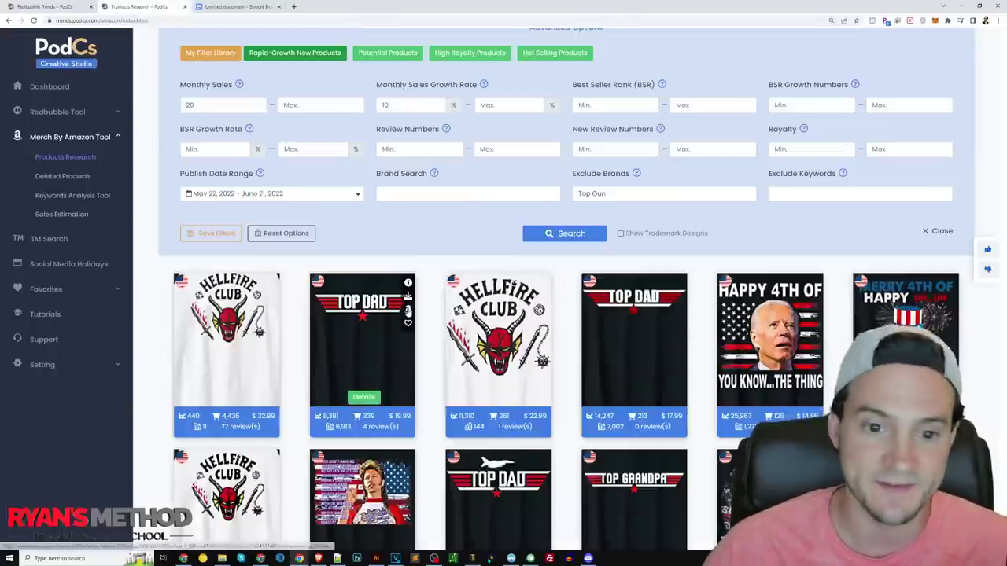
left_click(407, 308)
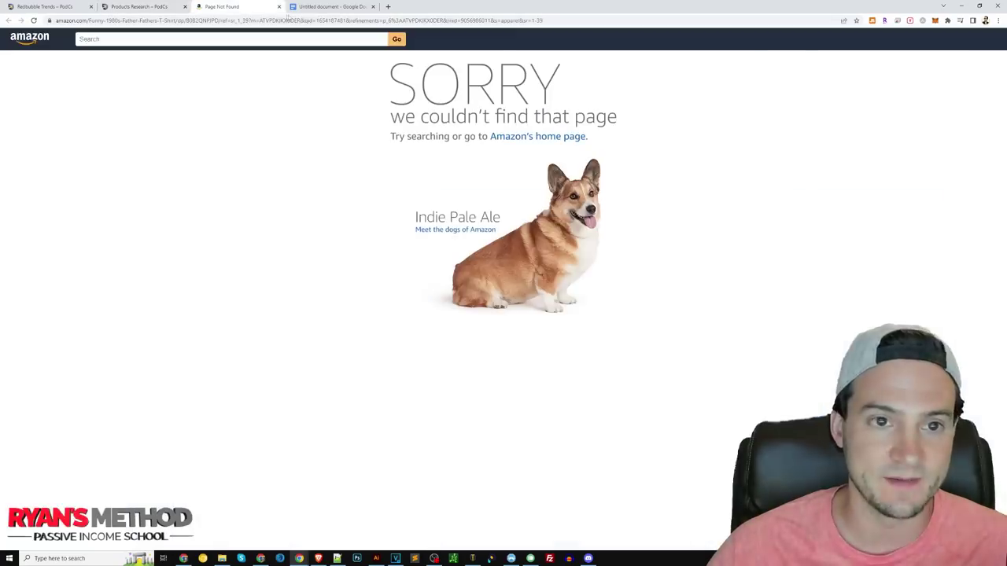
left_click(279, 7)
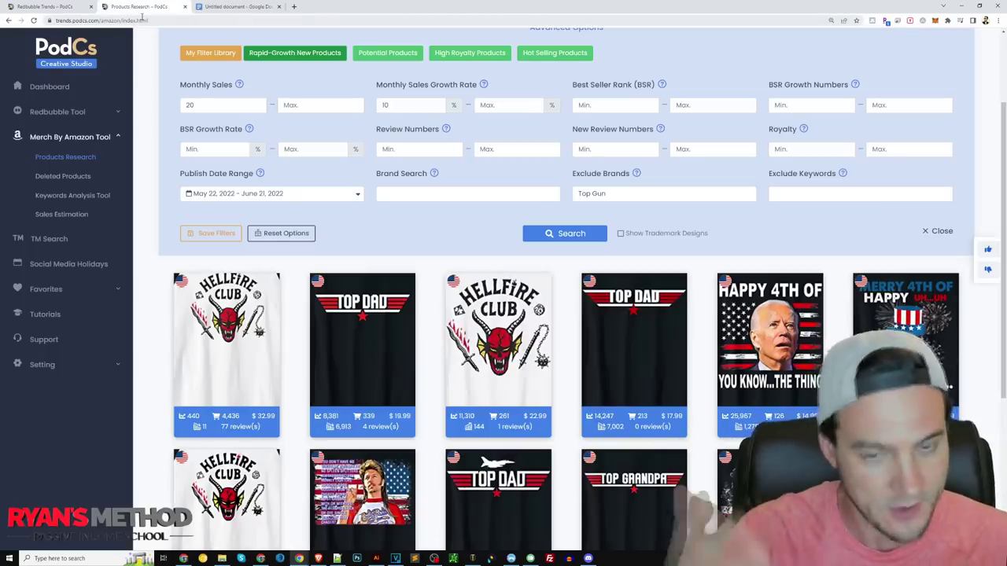
- Look over the rapid-growth designs and switch the product search to the Potential Products preset
scroll(629, 220, "up", 1)
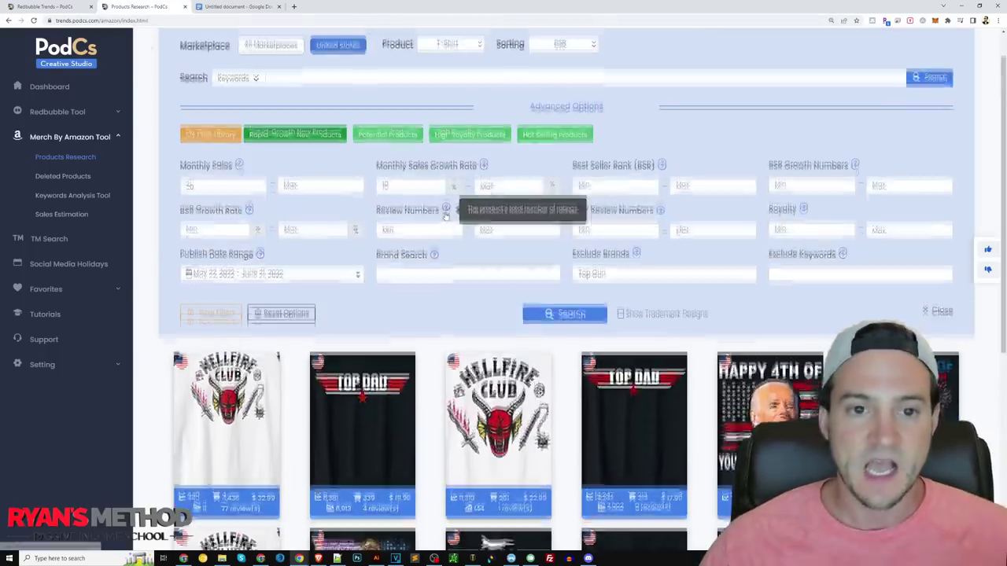
scroll(453, 222, "down", 6)
scroll(448, 219, "up", 10)
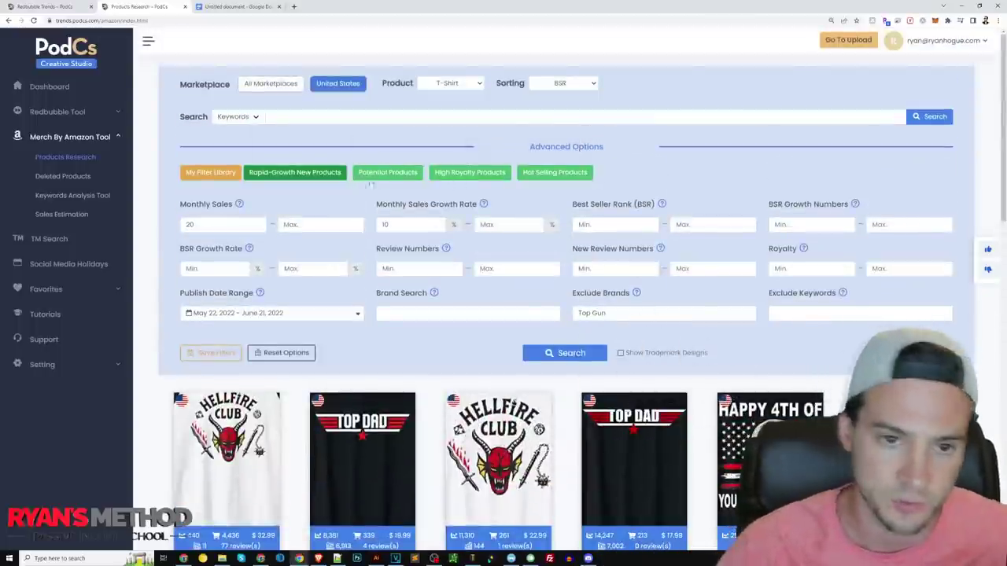
left_click(392, 176)
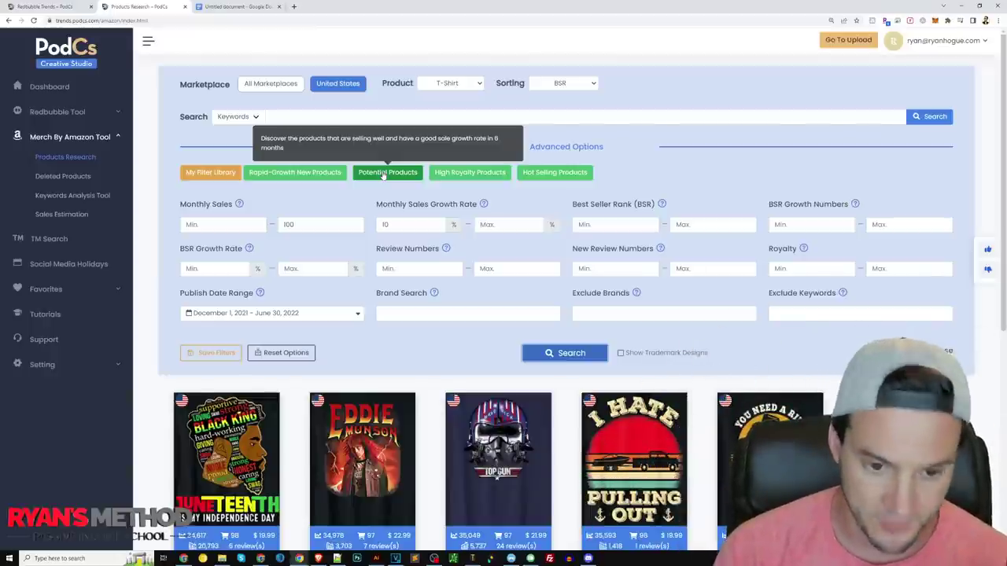
- Browse the Potential Products results, examining the designs' themes, sales ranks, monthly sales and review numbers
scroll(805, 277, "down", 3)
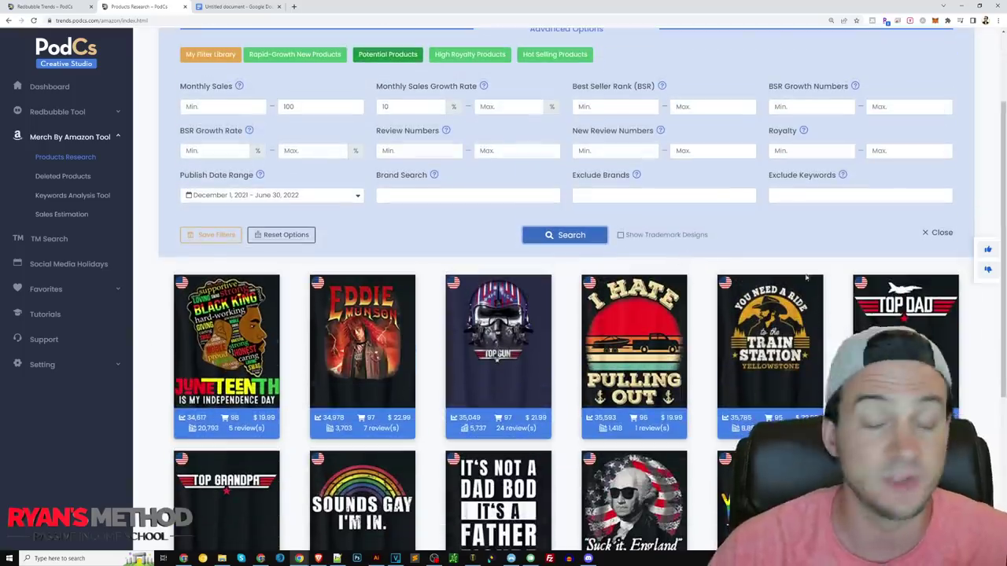
scroll(848, 194, "down", 3)
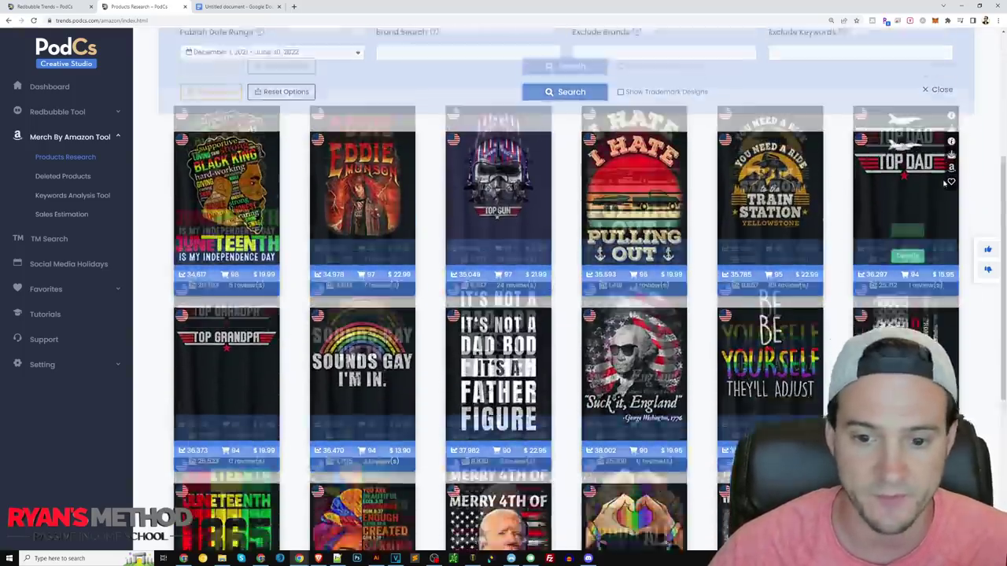
scroll(937, 184, "down", 5)
scroll(937, 186, "down", 5)
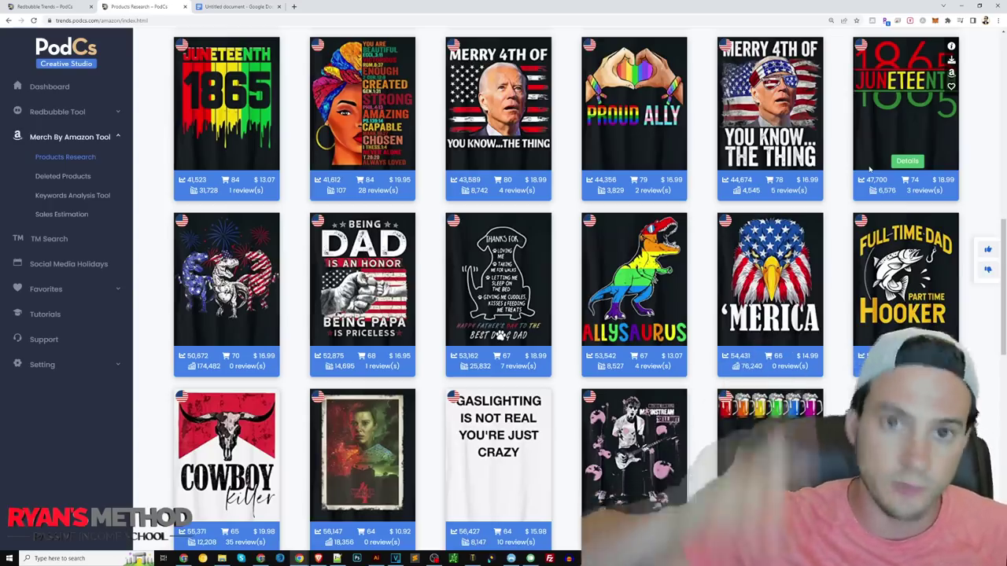
scroll(653, 260, "down", 10)
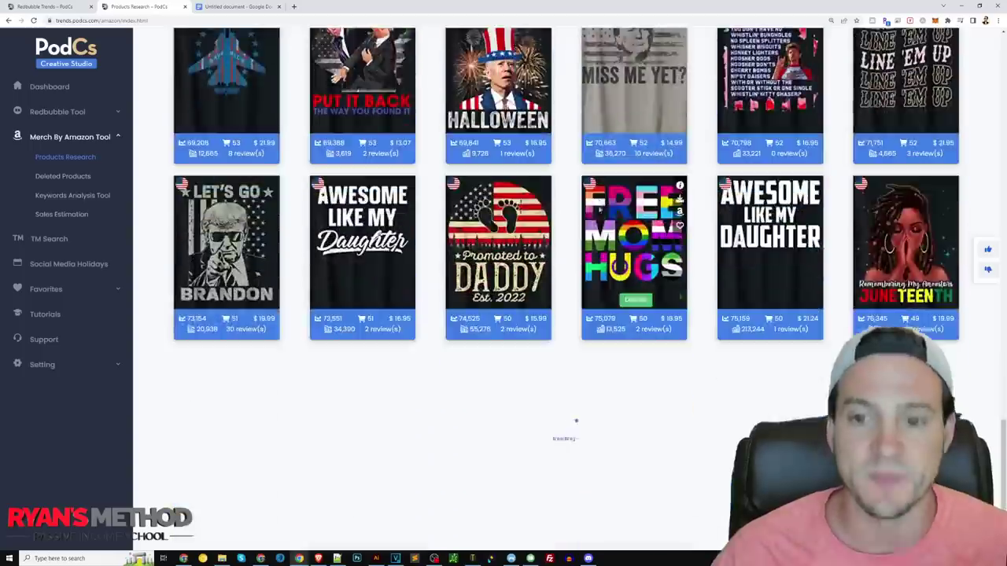
scroll(593, 237, "up", 15)
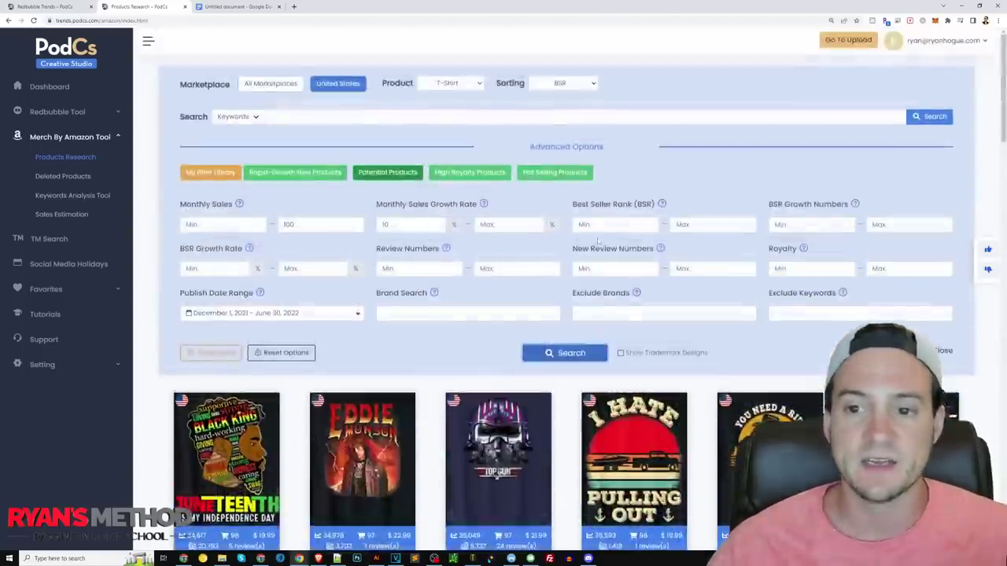
scroll(594, 238, "down", 8)
scroll(594, 238, "down", 10)
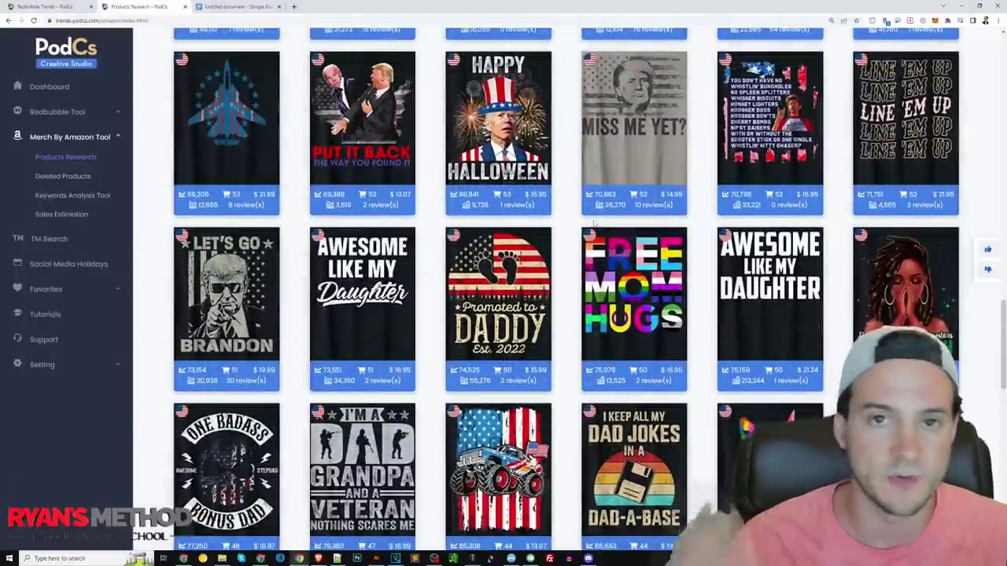
scroll(582, 223, "up", 2)
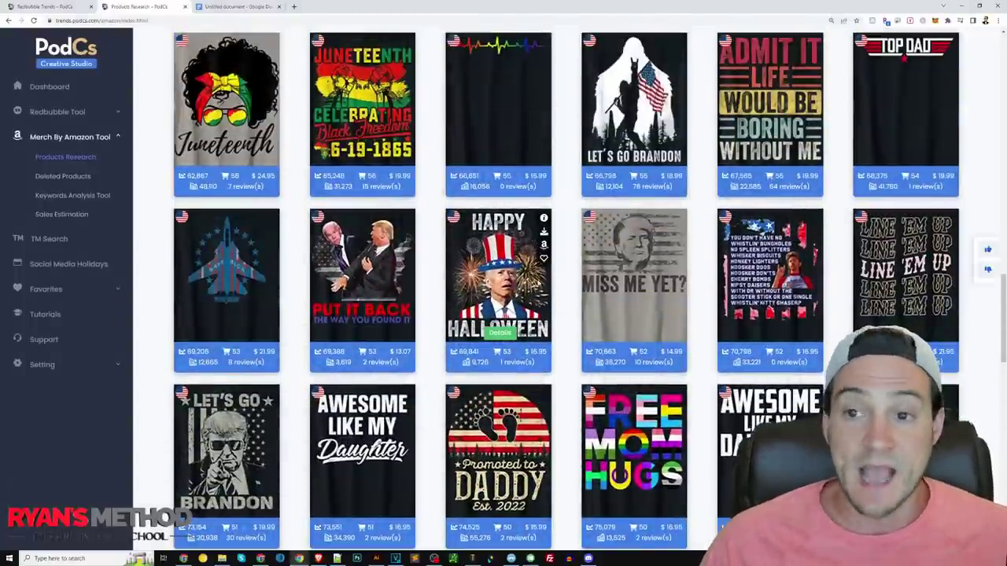
scroll(542, 224, "up", 3)
scroll(550, 236, "down", 3)
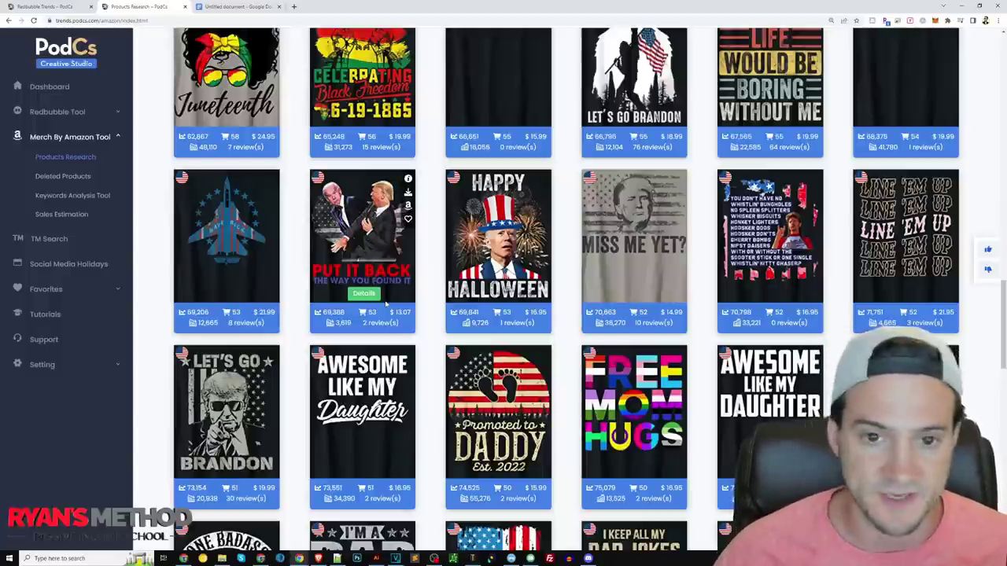
scroll(500, 236, "down", 4)
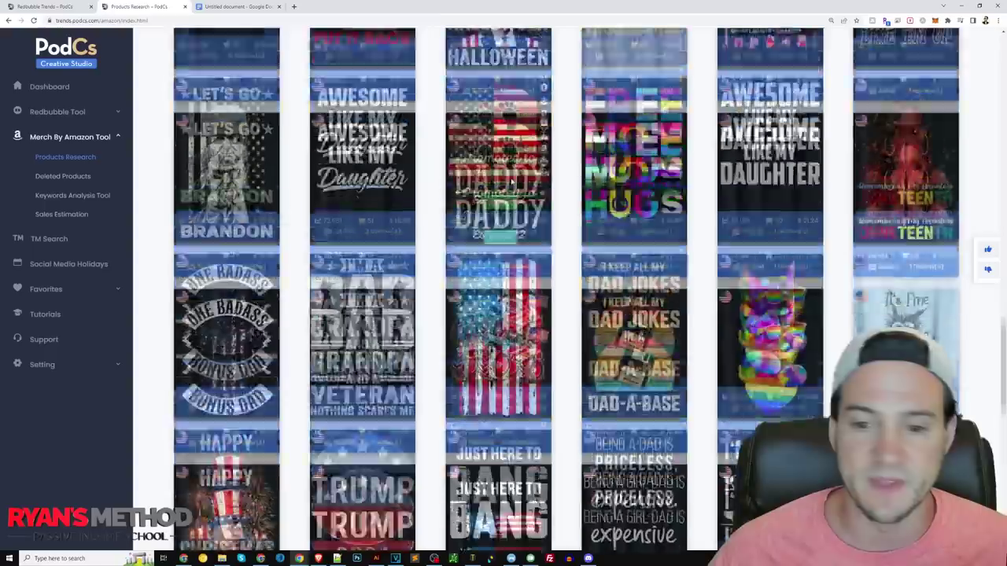
scroll(501, 169, "down", 4)
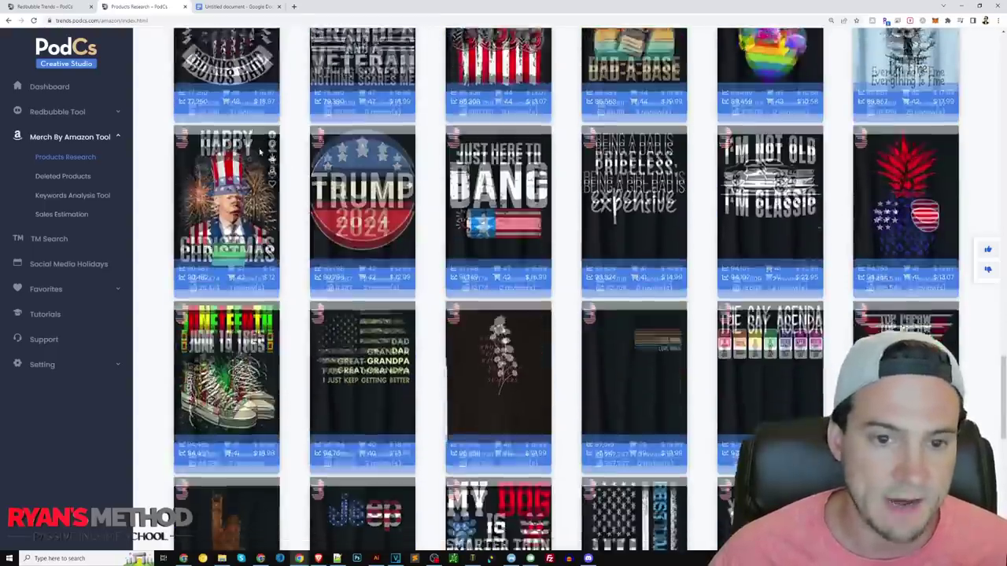
- Switch the product search to the High Royalty Products preset and look over the resulting T-shirt designs
scroll(503, 220, "up", 10)
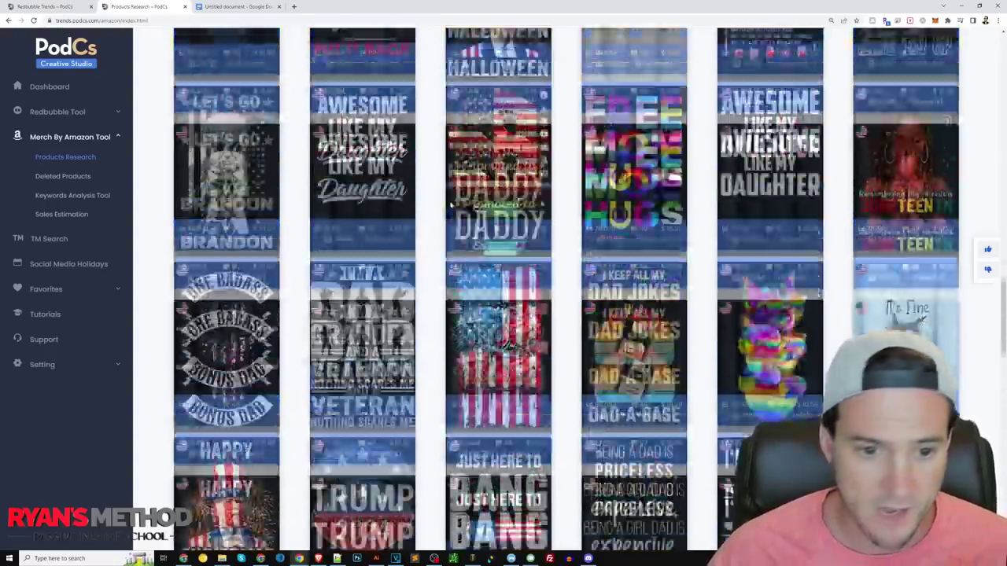
scroll(531, 224, "up", 10)
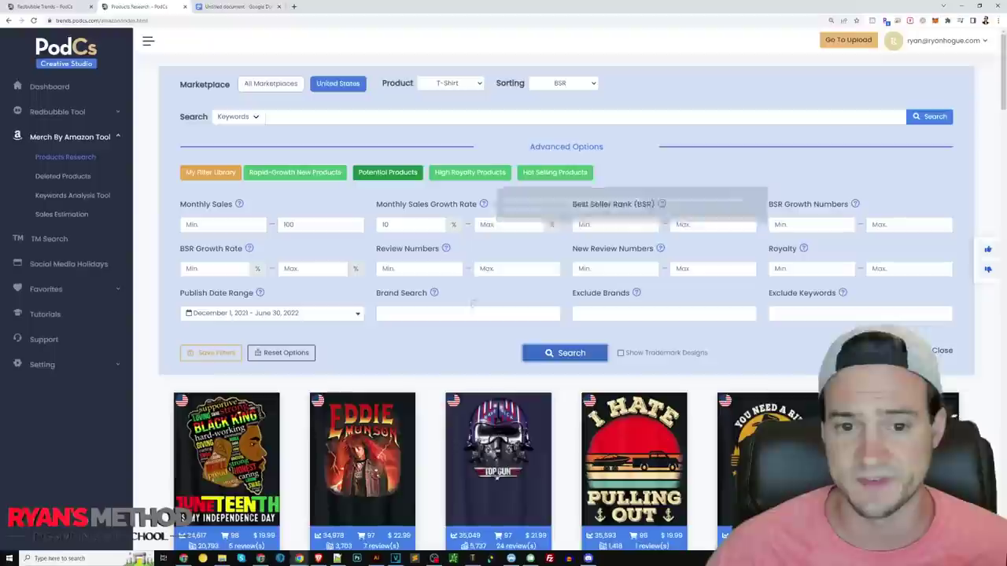
left_click(458, 172)
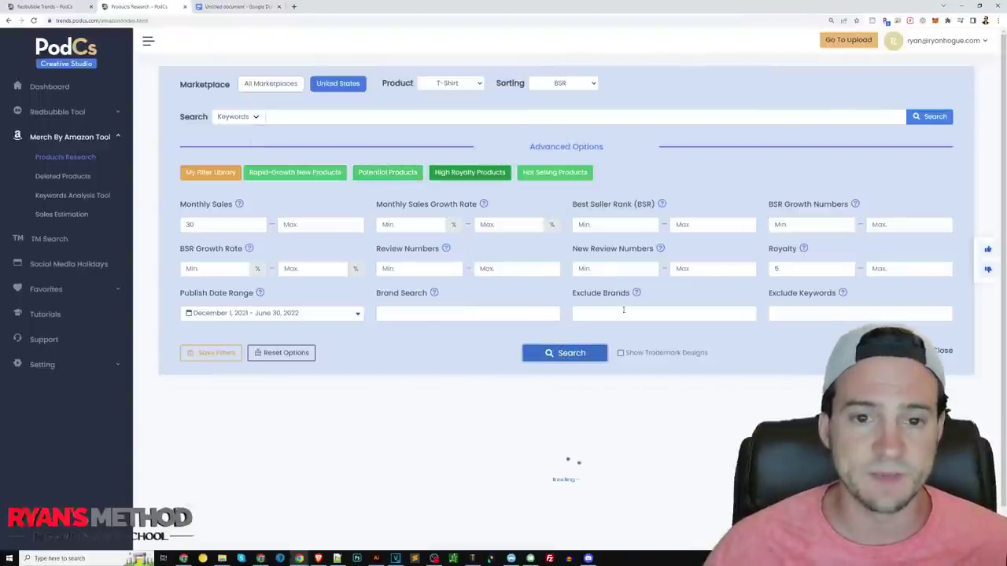
scroll(847, 285, "down", 5)
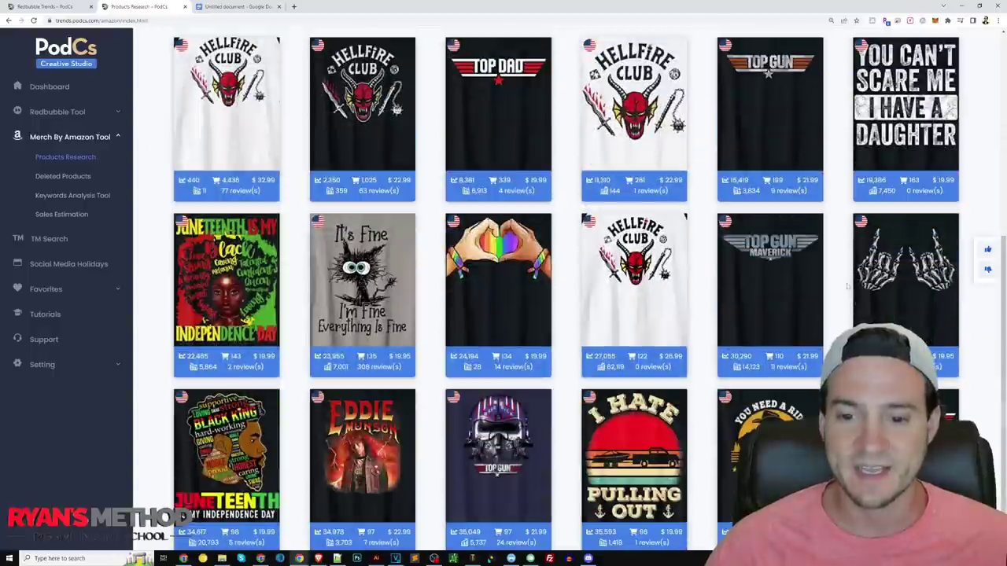
scroll(845, 284, "down", 1)
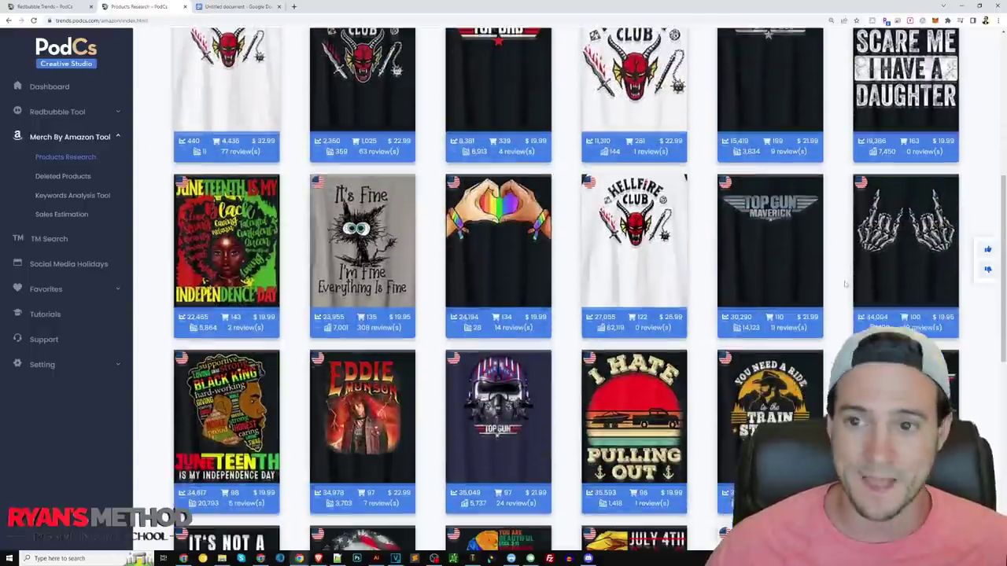
- Finish looking over the high-royalty designs and rerun the product search with the Hot Selling Products preset
scroll(845, 284, "down", 3)
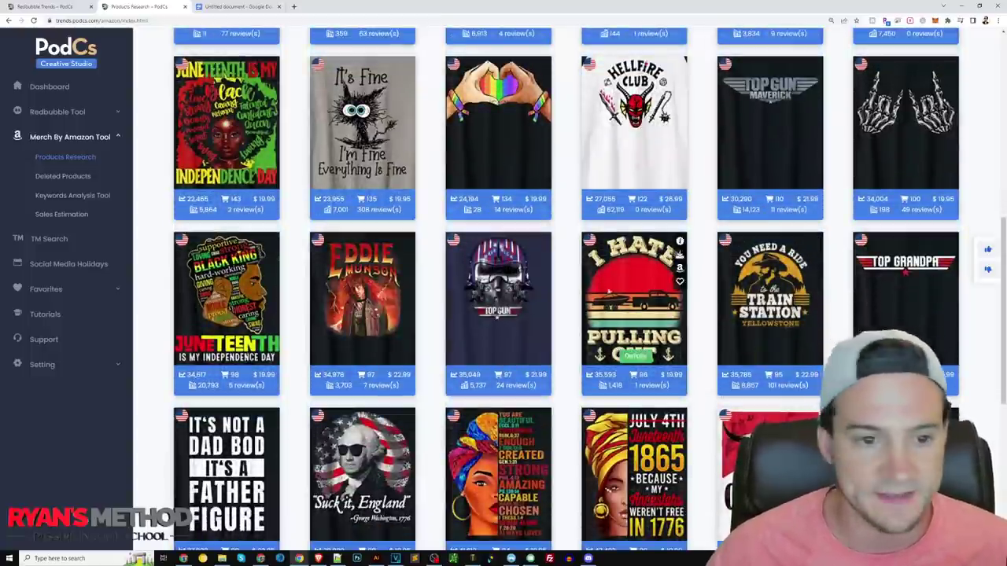
scroll(421, 281, "up", 8)
scroll(421, 281, "up", 5)
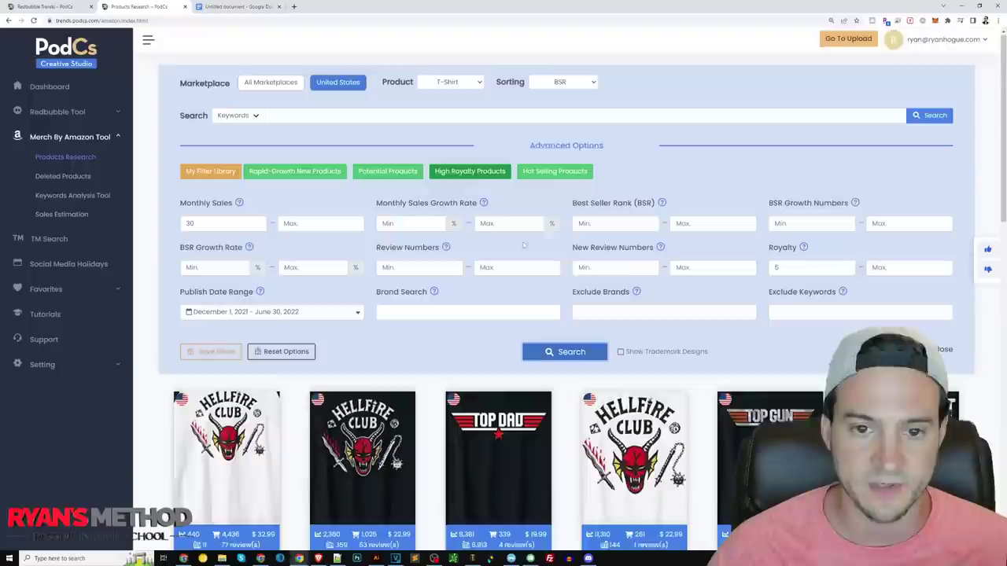
left_click(554, 172)
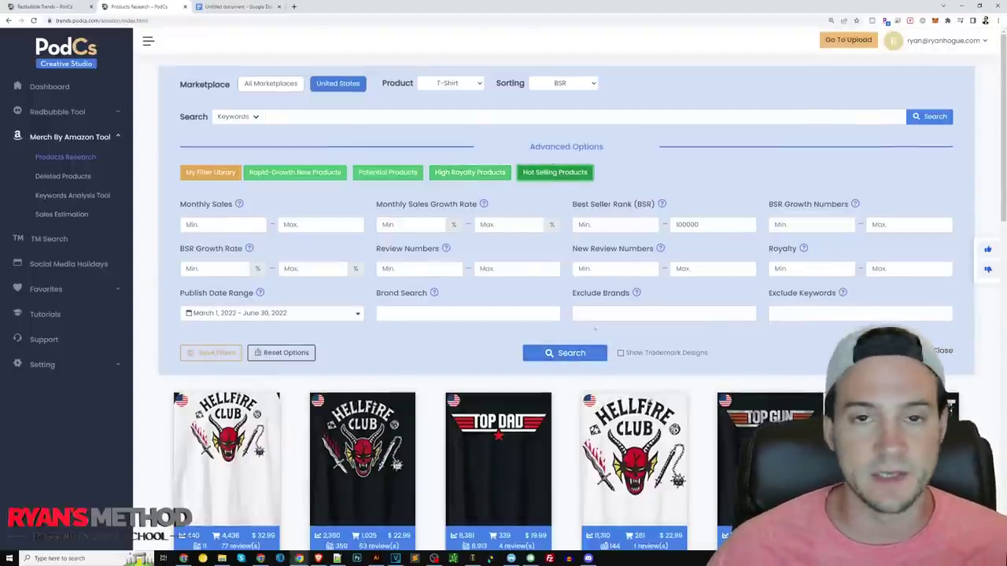
left_click(586, 354)
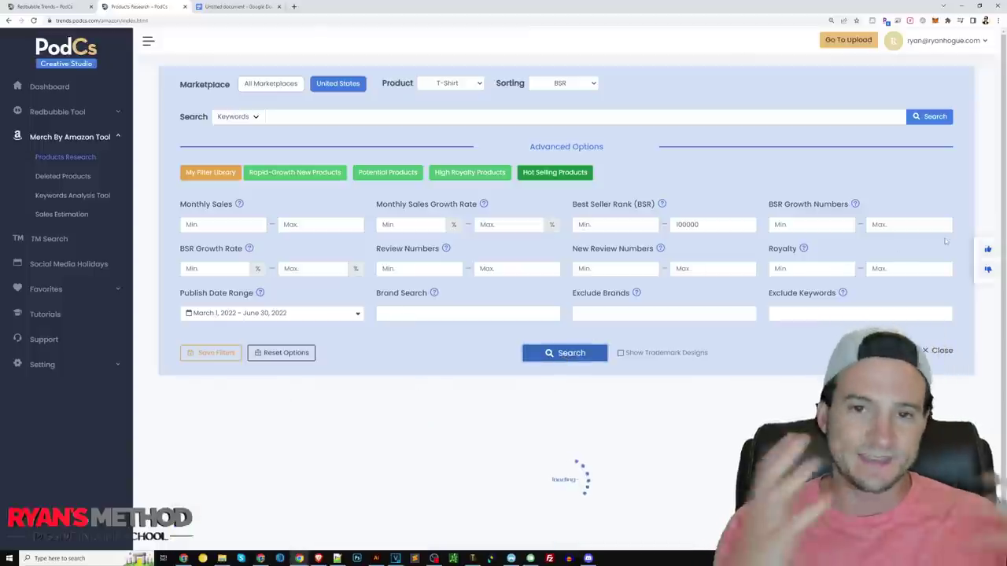
- Browse the Hot Selling Products results, examining the designs' themes, sales ranks, monthly sales and prices
scroll(865, 236, "down", 5)
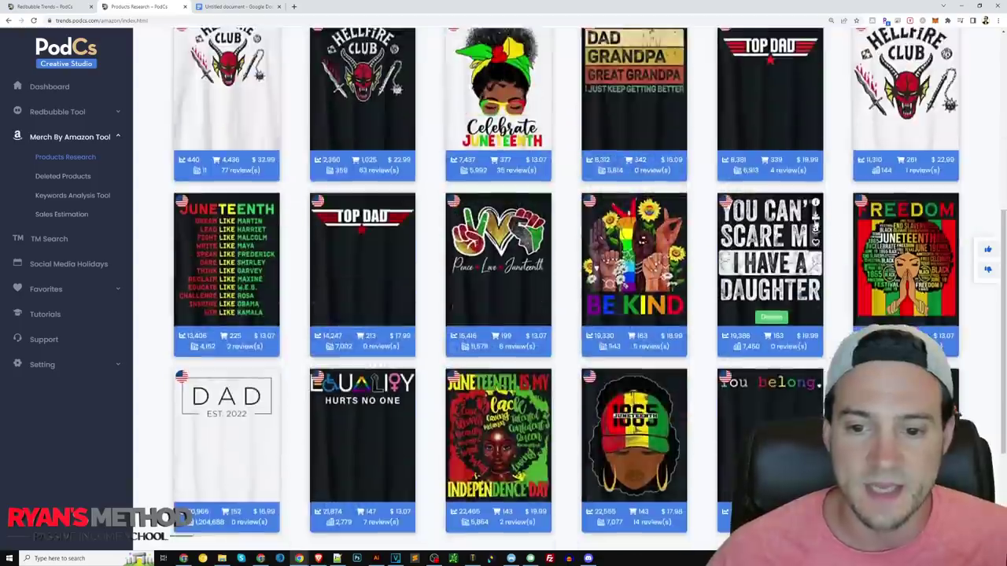
scroll(816, 224, "down", 3)
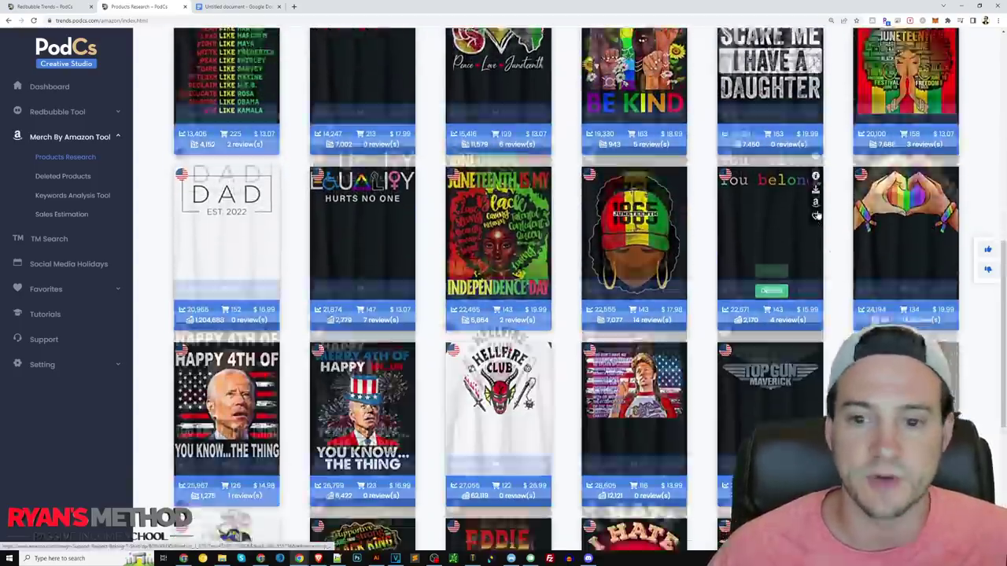
scroll(816, 214, "down", 2)
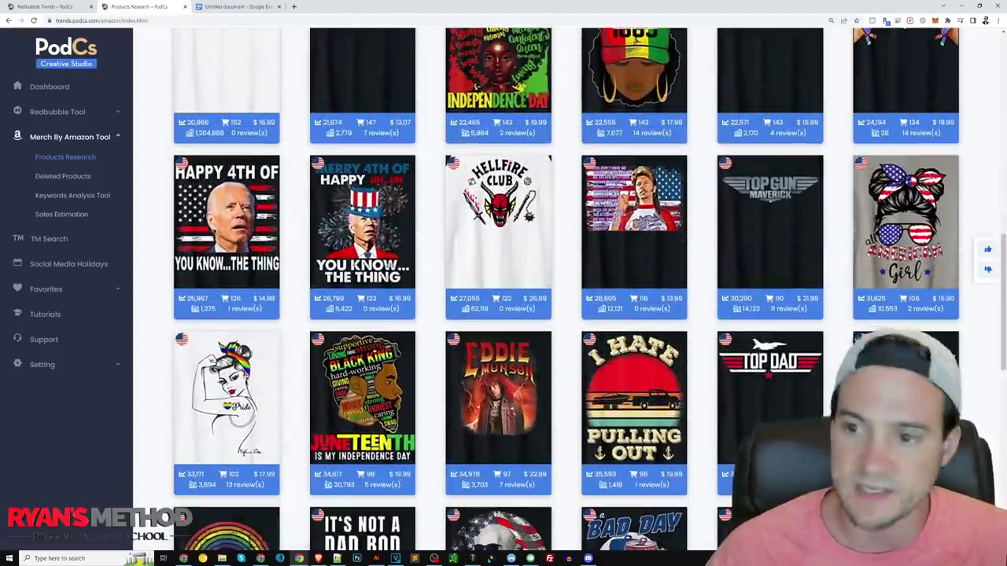
scroll(790, 202, "up", 10)
scroll(793, 282, "up", 2)
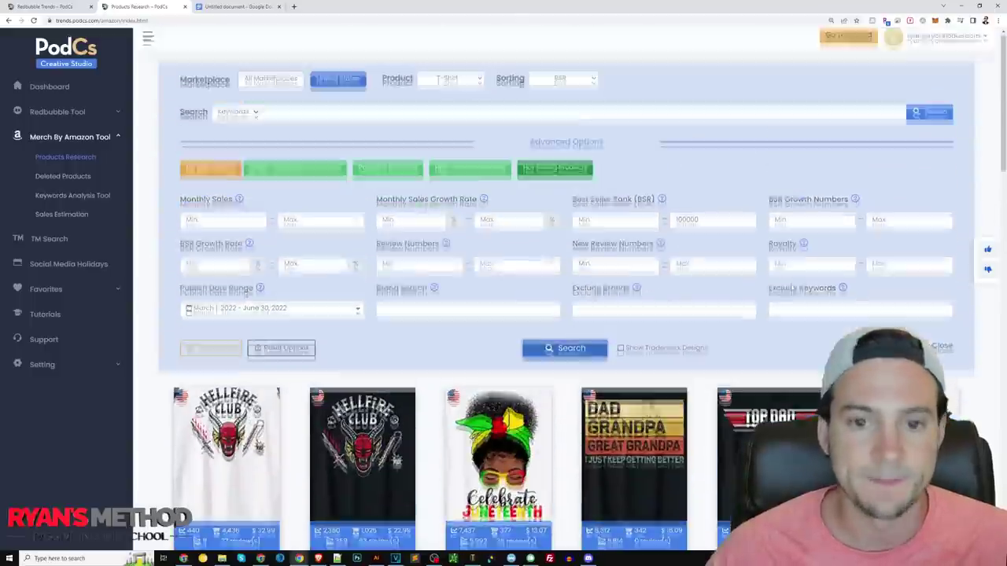
- Open Sales Estimation and run a search on the first example ASIN, B08Q9MR3MN
left_click(77, 214)
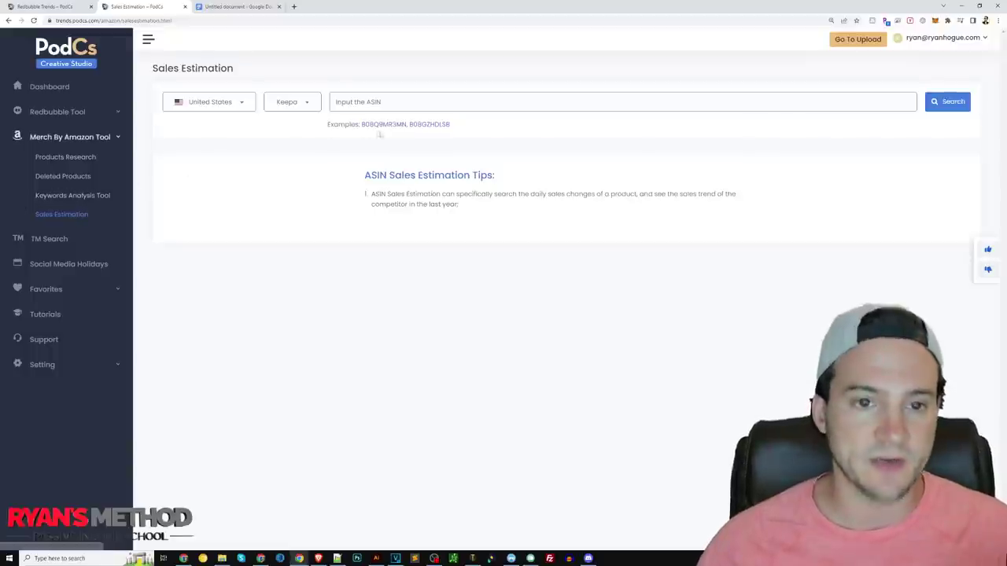
left_click(383, 125)
left_click(938, 105)
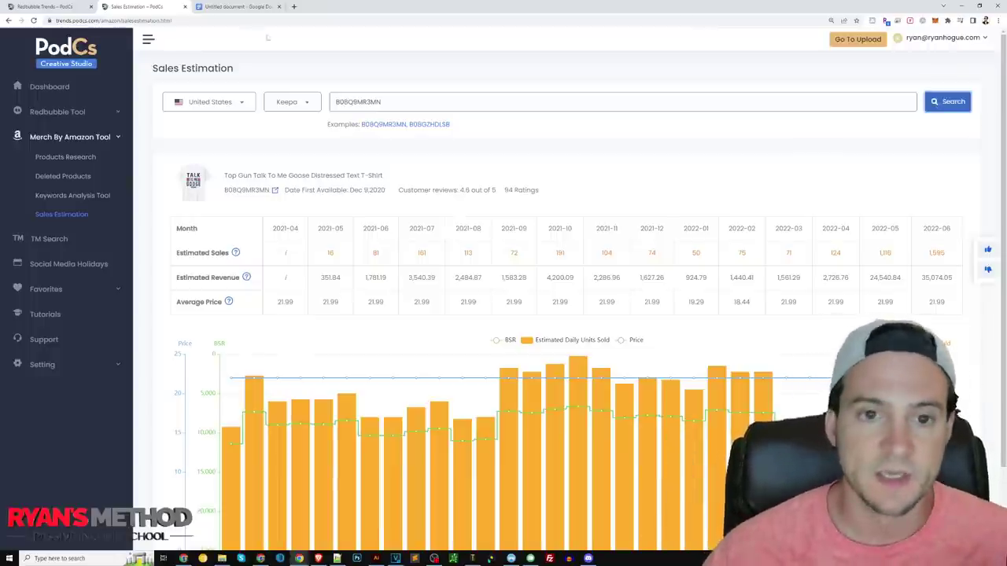
- Examine the product's monthly estimated sales, revenue and average price, along with the daily chart of BSR, units sold and price
scroll(584, 127, "down", 1)
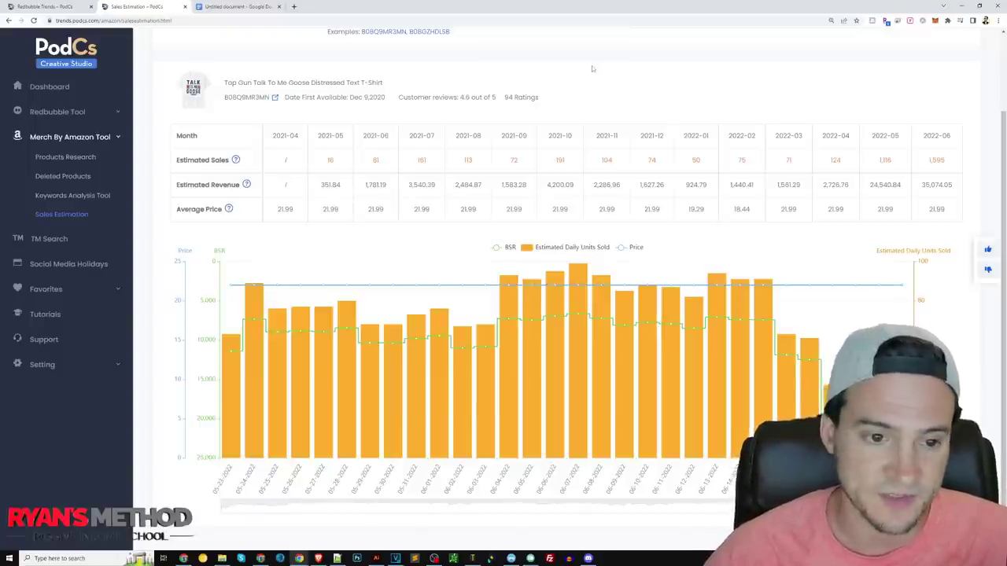
scroll(592, 69, "up", 2)
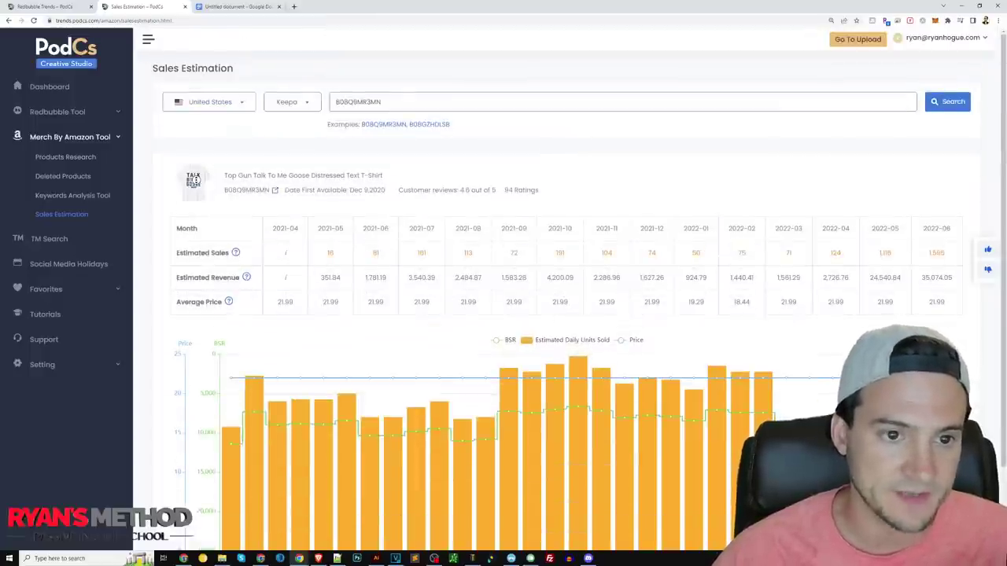
scroll(439, 263, "down", 1)
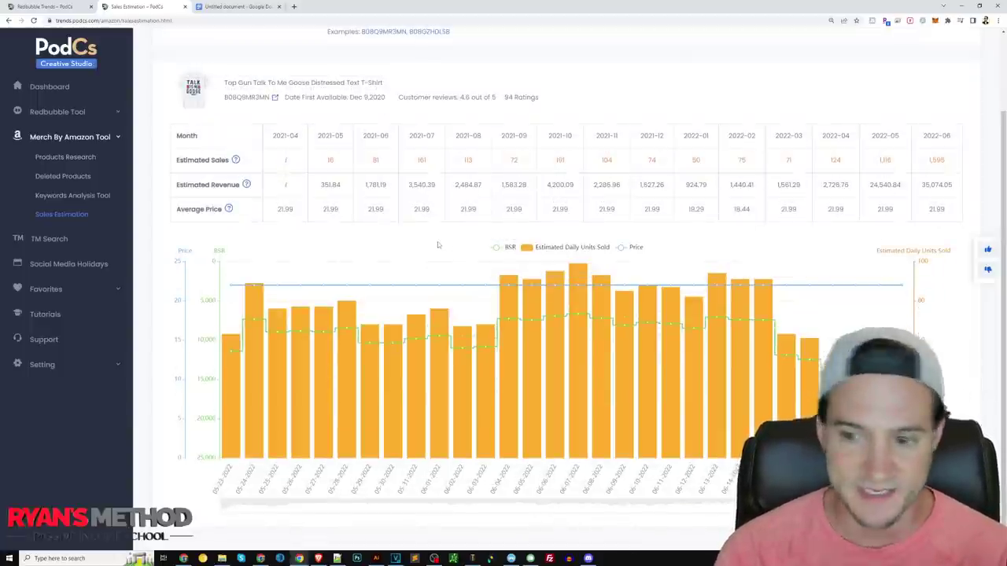
scroll(550, 377, "up", 3)
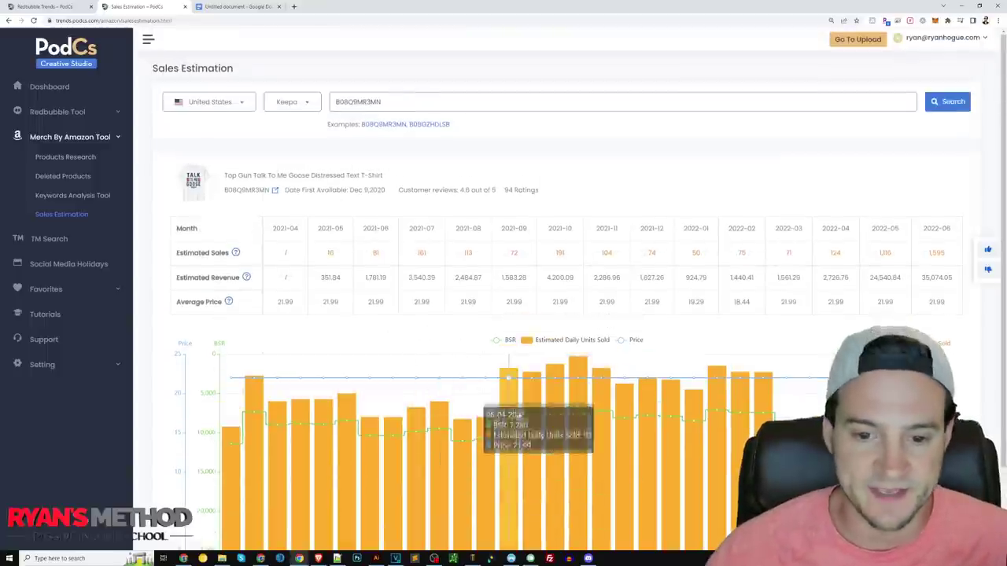
scroll(527, 393, "down", 1)
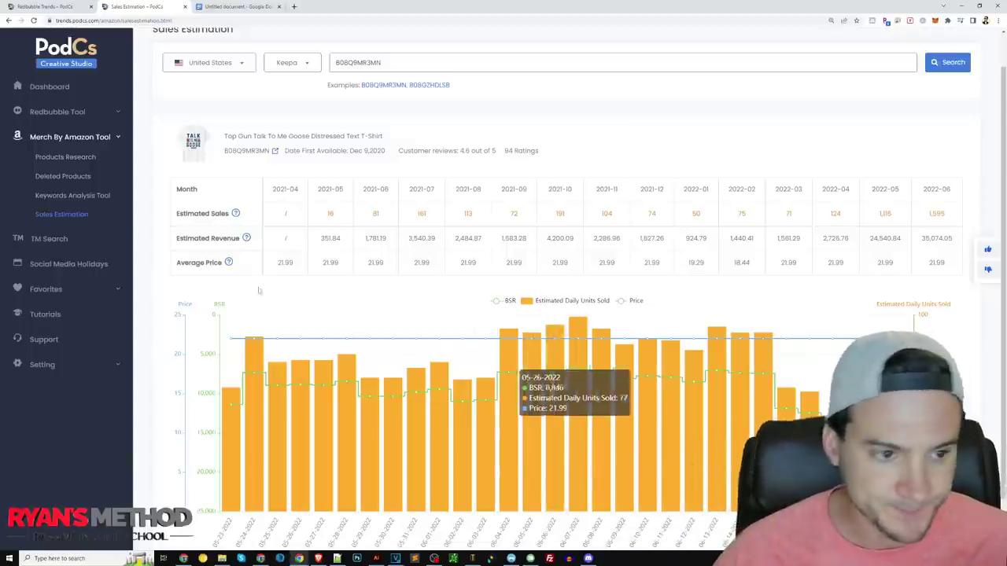
- View the saved Merch by Amazon products in Favorites
left_click(52, 291)
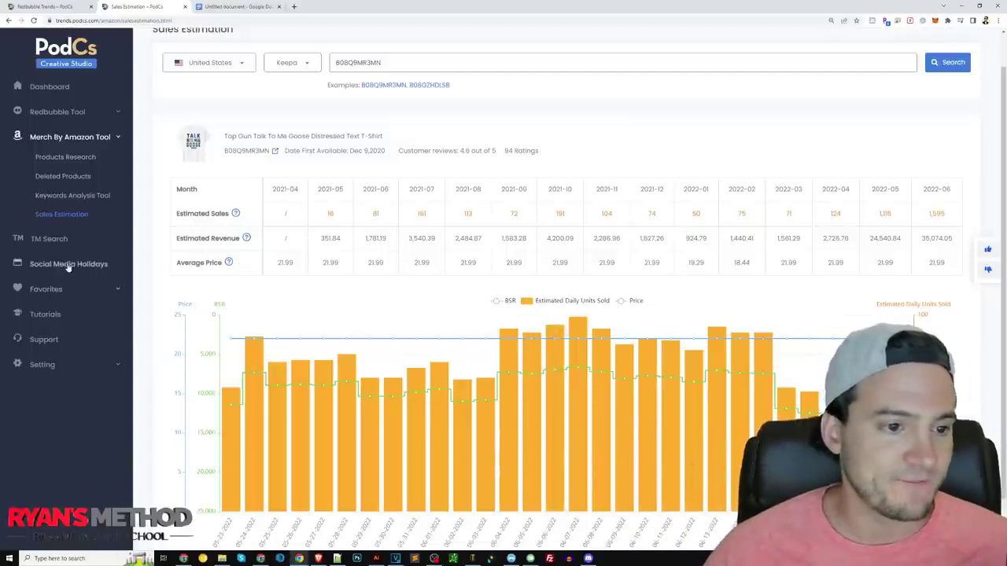
left_click(74, 272)
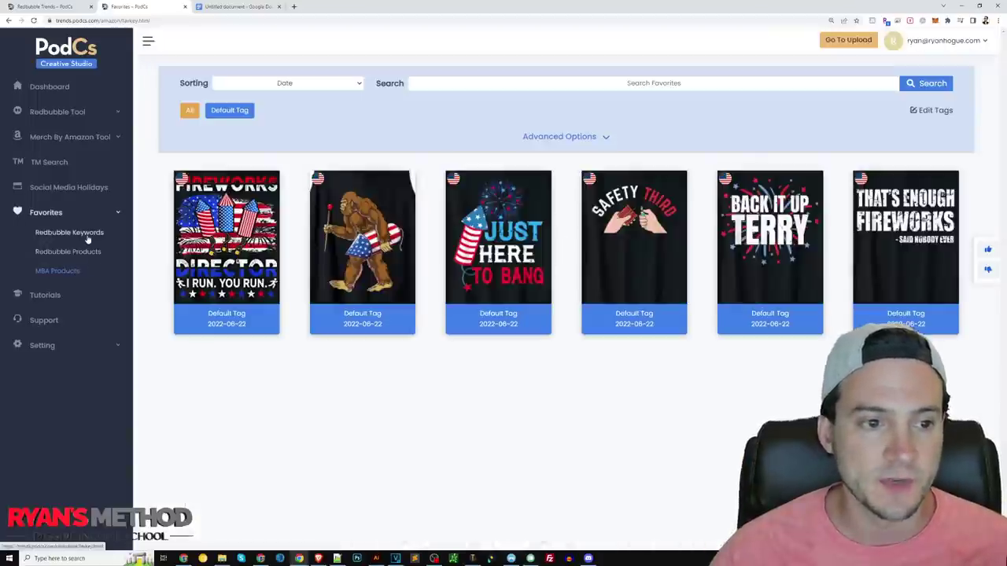
- Open Social Media Holidays and browse the early June holidays with their categories and tags
left_click(70, 187)
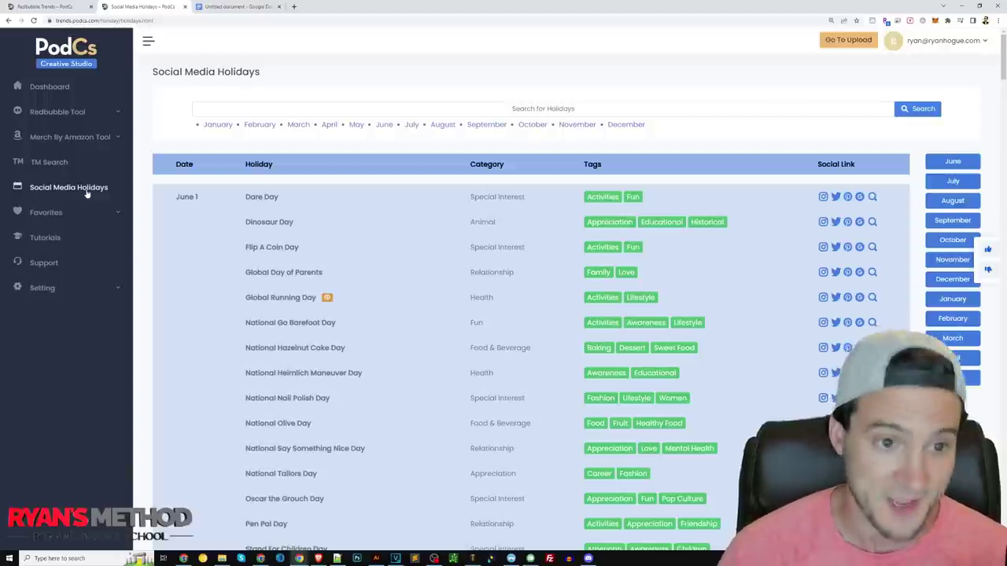
scroll(497, 298, "down", 10)
scroll(497, 298, "up", 3)
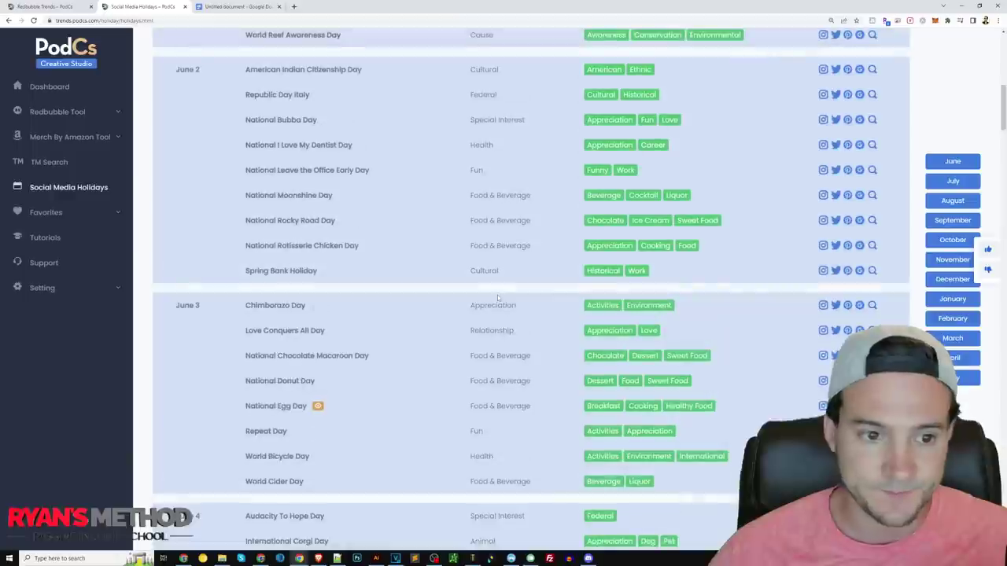
scroll(323, 302, "down", 1)
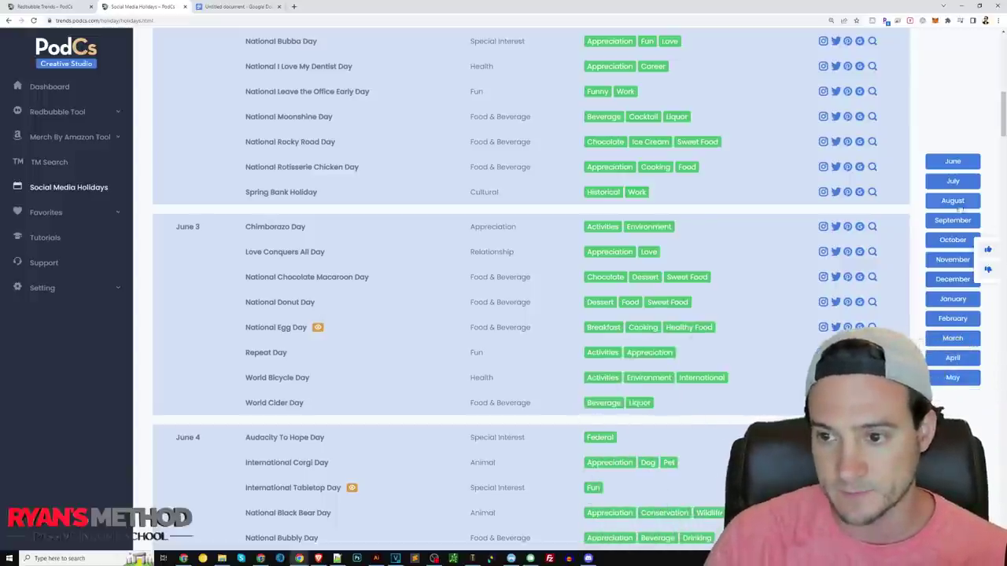
- Jump to the July holidays and look over the entries listed under July 3
left_click(956, 183)
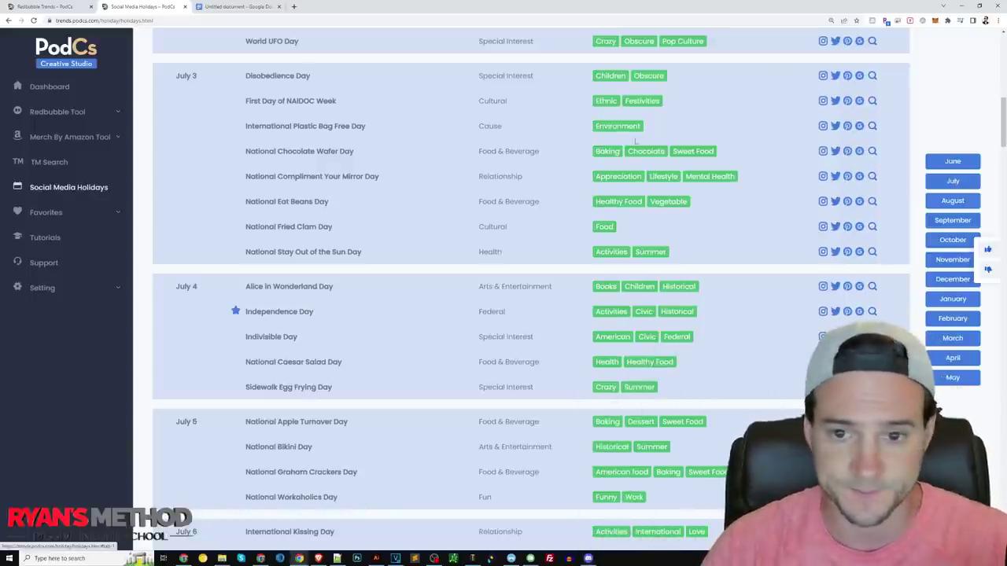
scroll(530, 286, "up", 3)
left_click_drag(240, 194, 668, 371)
left_click(668, 372)
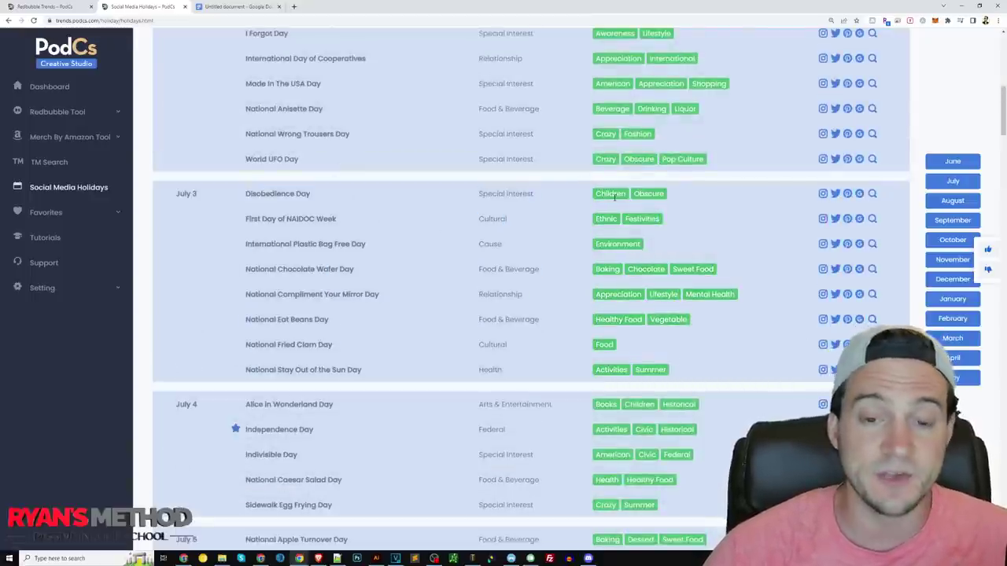
- Examine the categories and tags of Disobedience Day, First Day of NAIDOC Week and International Plastic Bag Free Day
left_click_drag(555, 200, 446, 191)
left_click(283, 194)
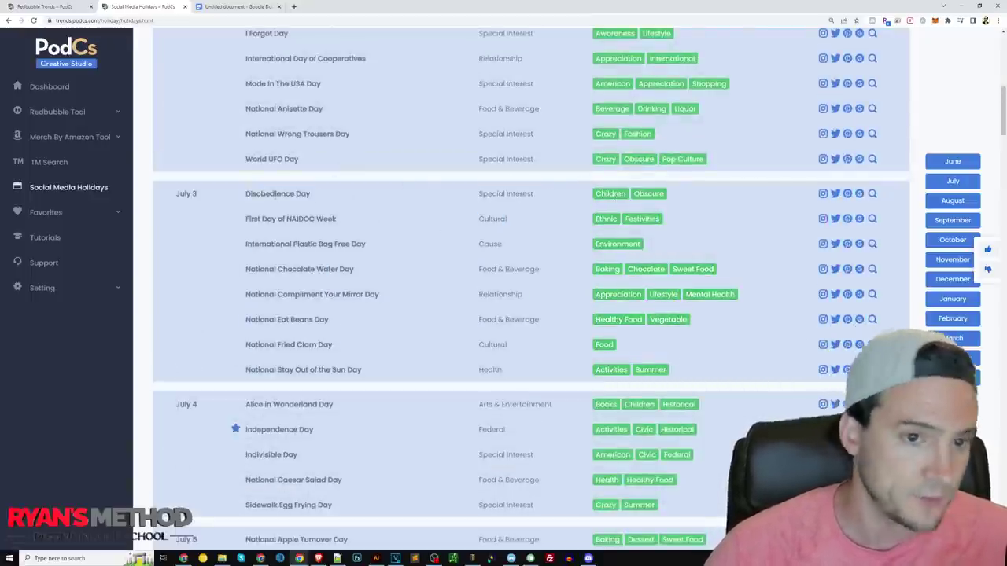
triple_click(507, 193)
left_click_drag(244, 219, 332, 220)
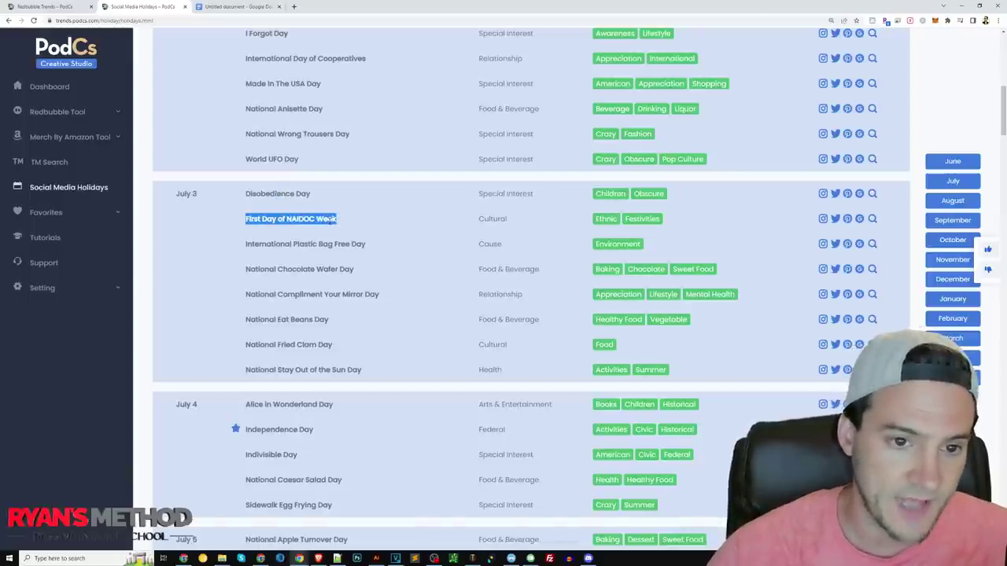
triple_click(493, 218)
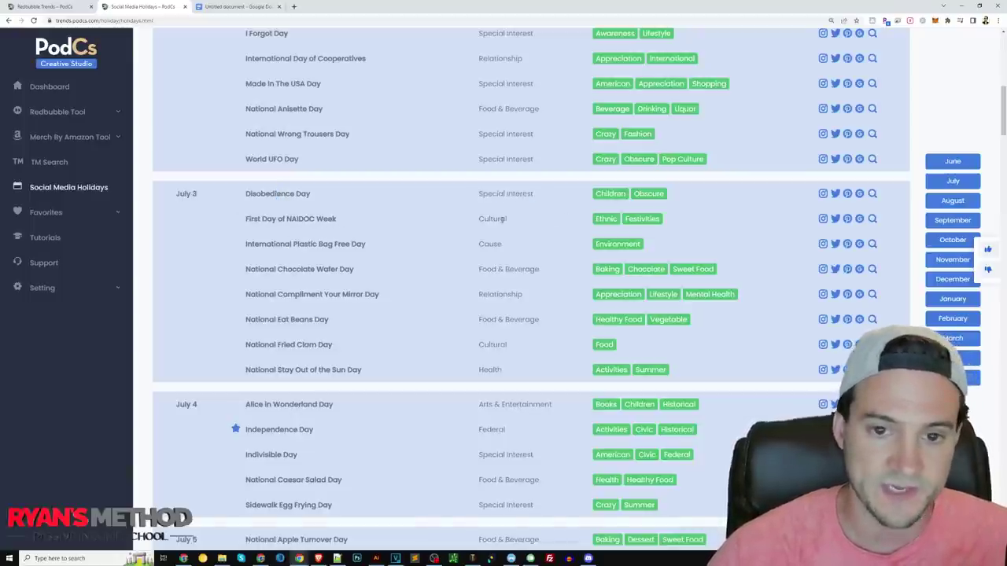
left_click(555, 232)
triple_click(652, 220)
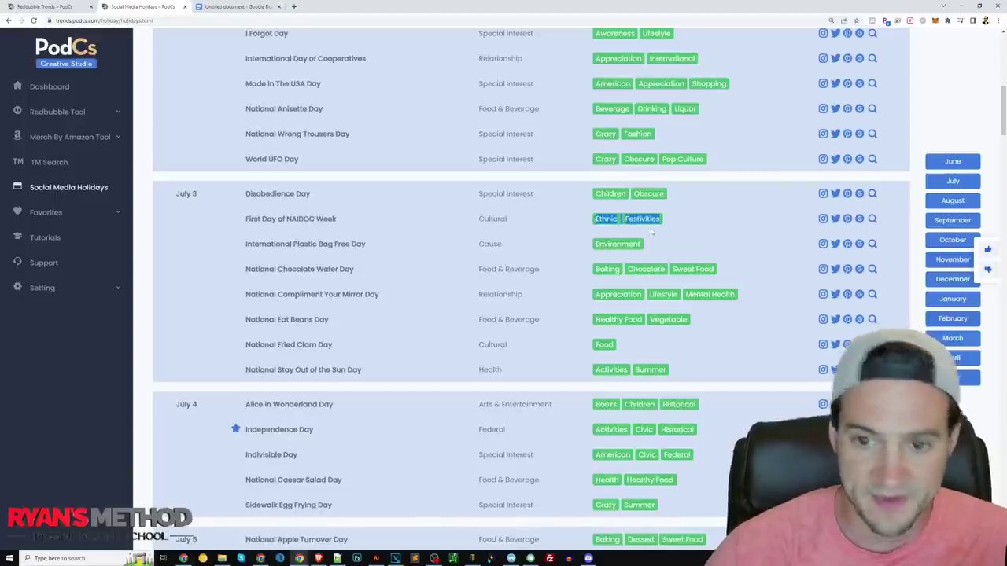
left_click(604, 245)
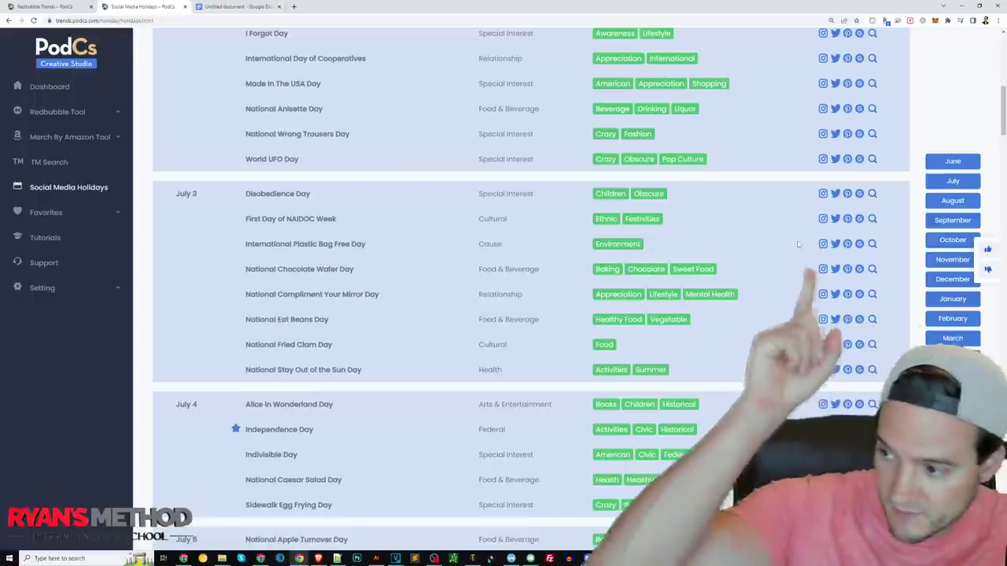
- Browse the Instagram hashtag posts for International Plastic Bag Free Day and return to the holiday list
left_click(823, 244)
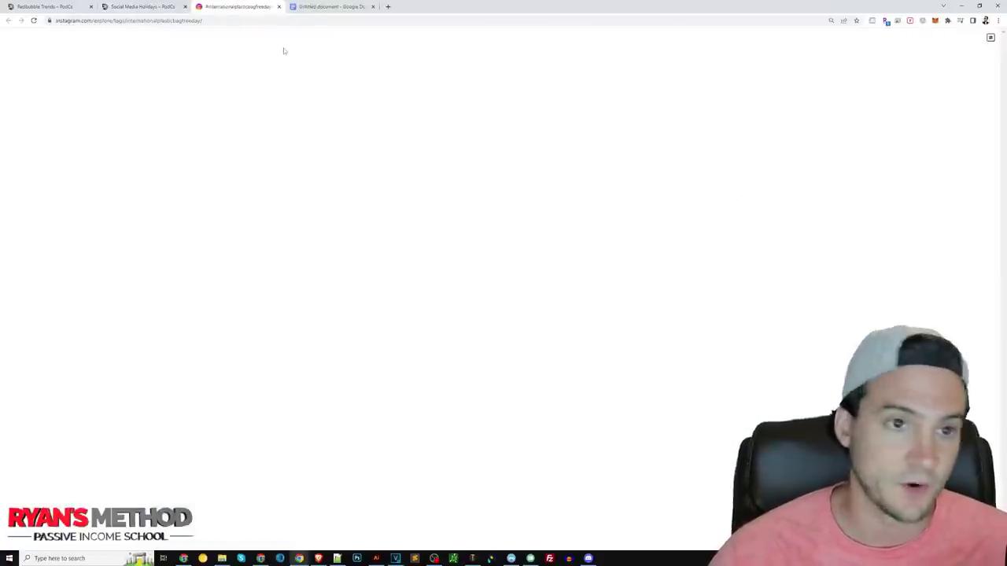
scroll(243, 116, "down", 3)
scroll(239, 117, "up", 3)
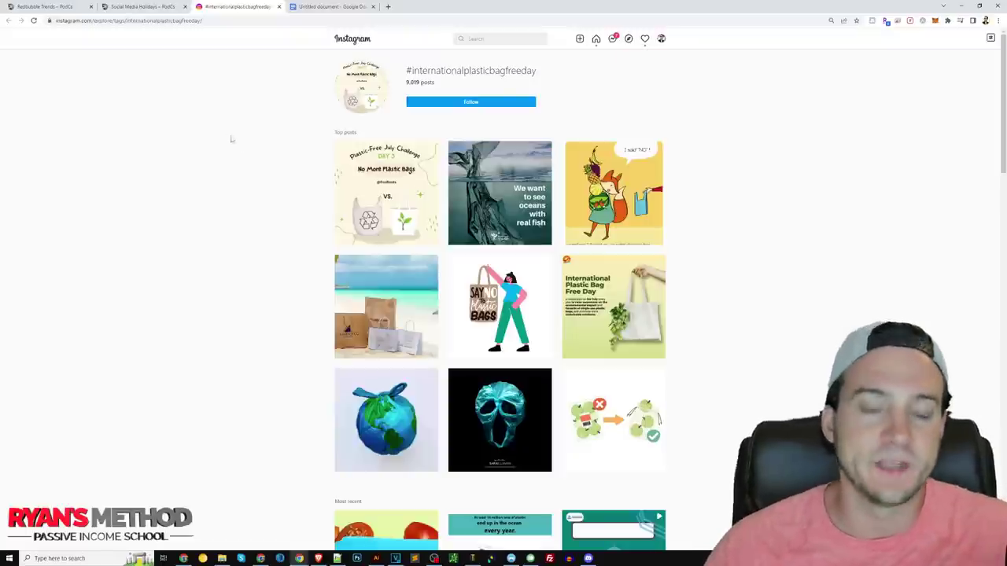
key("ctrl+plus")
key("ctrl+plus")
scroll(506, 180, "down", 5)
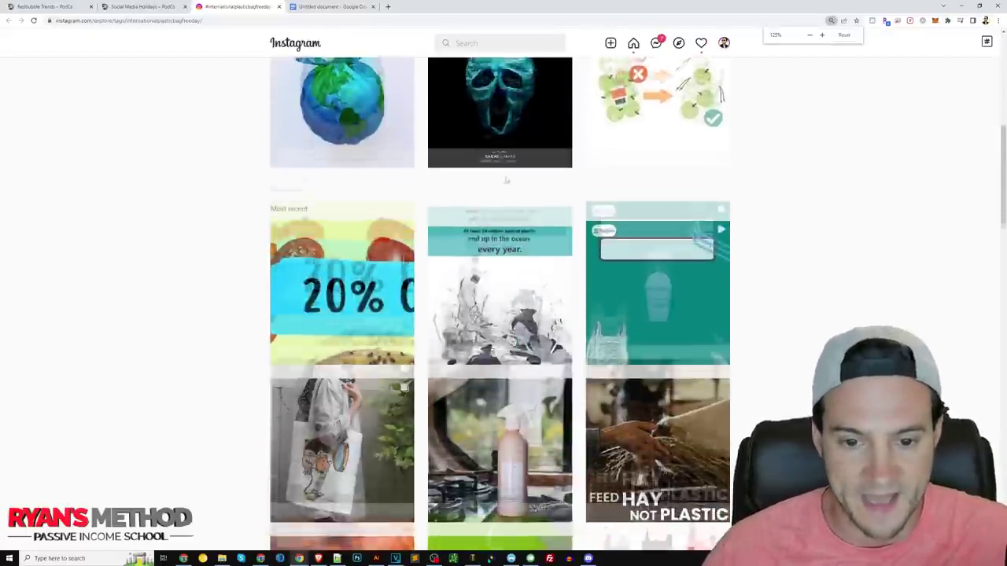
scroll(506, 180, "up", 6)
key("ctrl+shift+Tab")
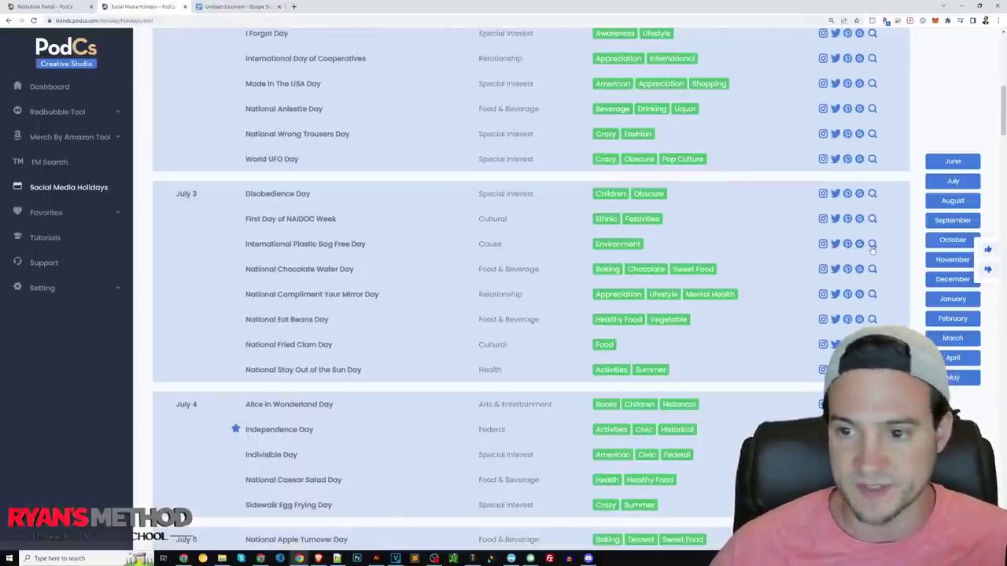
- Look over the PodCs Tutorials page and go back to Social Media Holidays
scroll(305, 163, "up", 5)
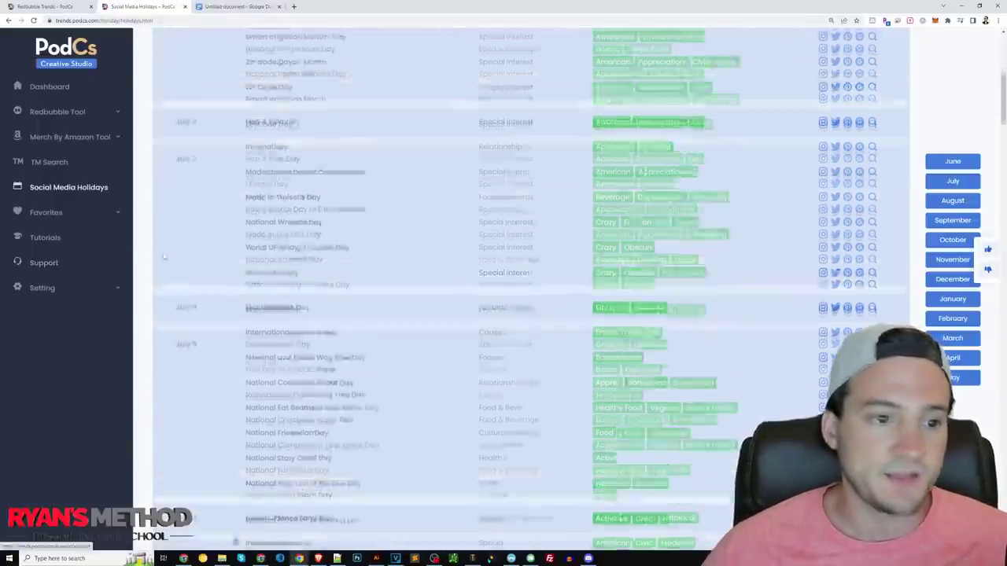
left_click(49, 238)
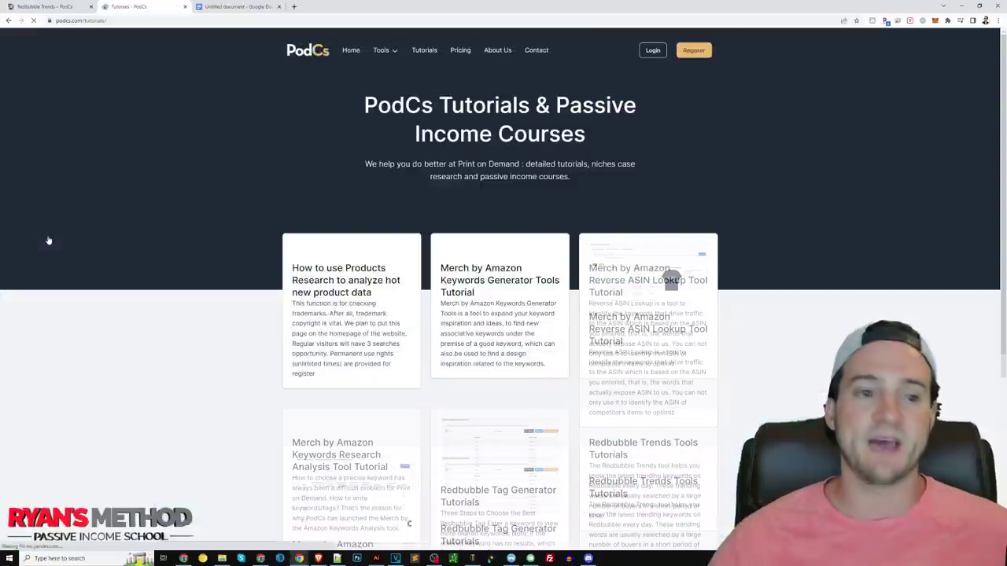
scroll(362, 201, "down", 10)
scroll(344, 206, "up", 10)
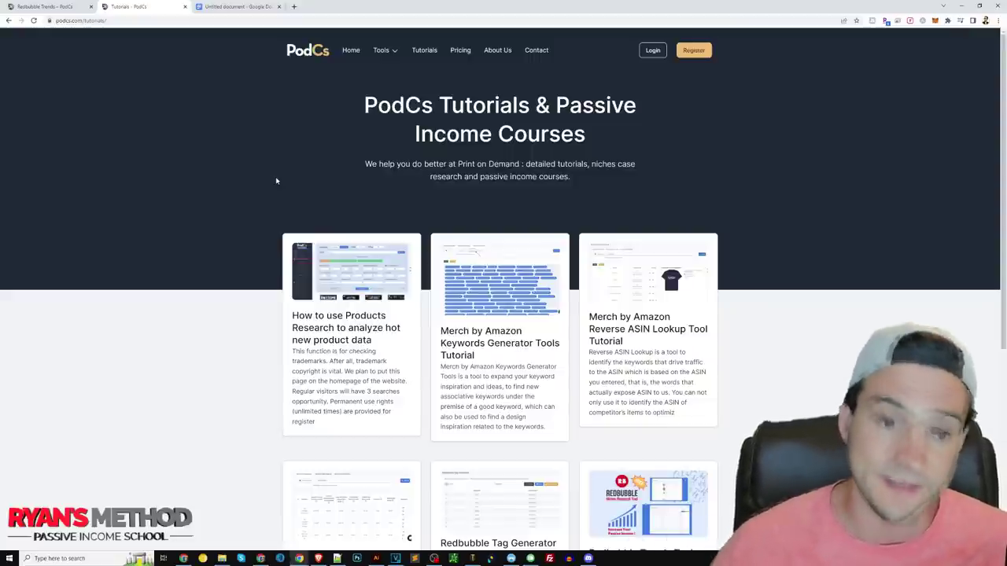
key("alt+Left")
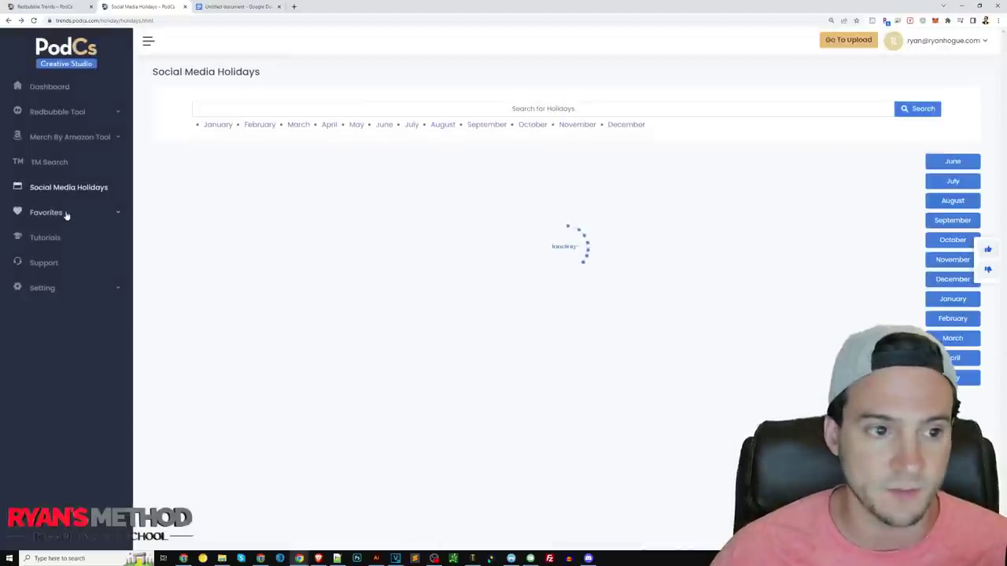